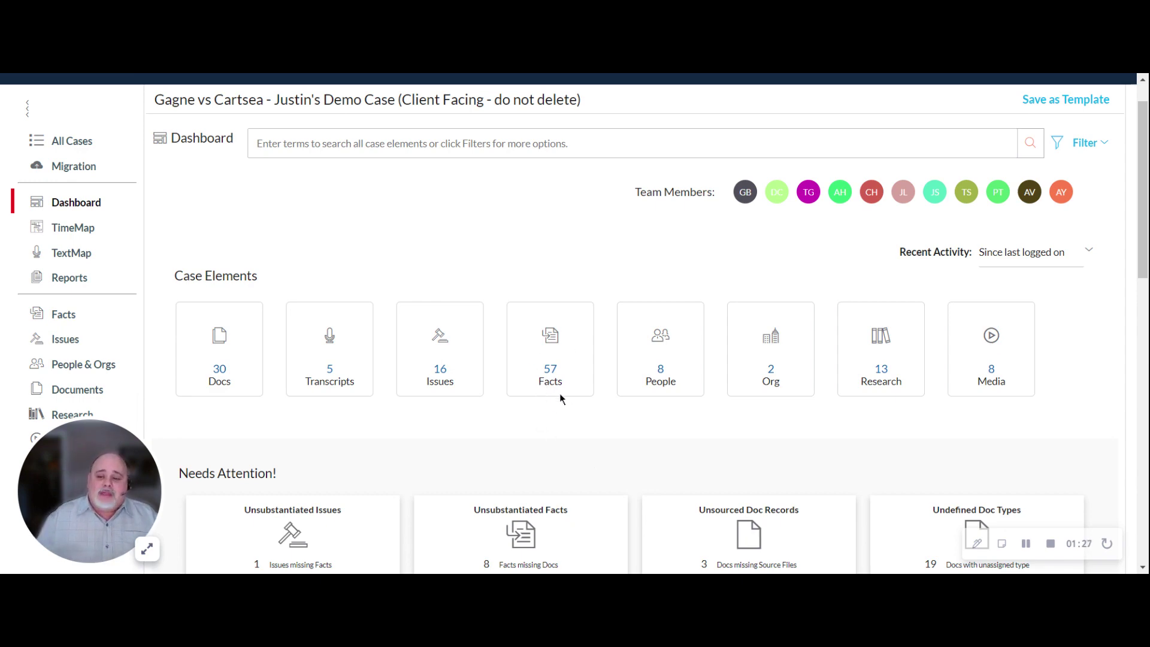
scroll(559, 393, "down", 6)
scroll(560, 393, "down", 4)
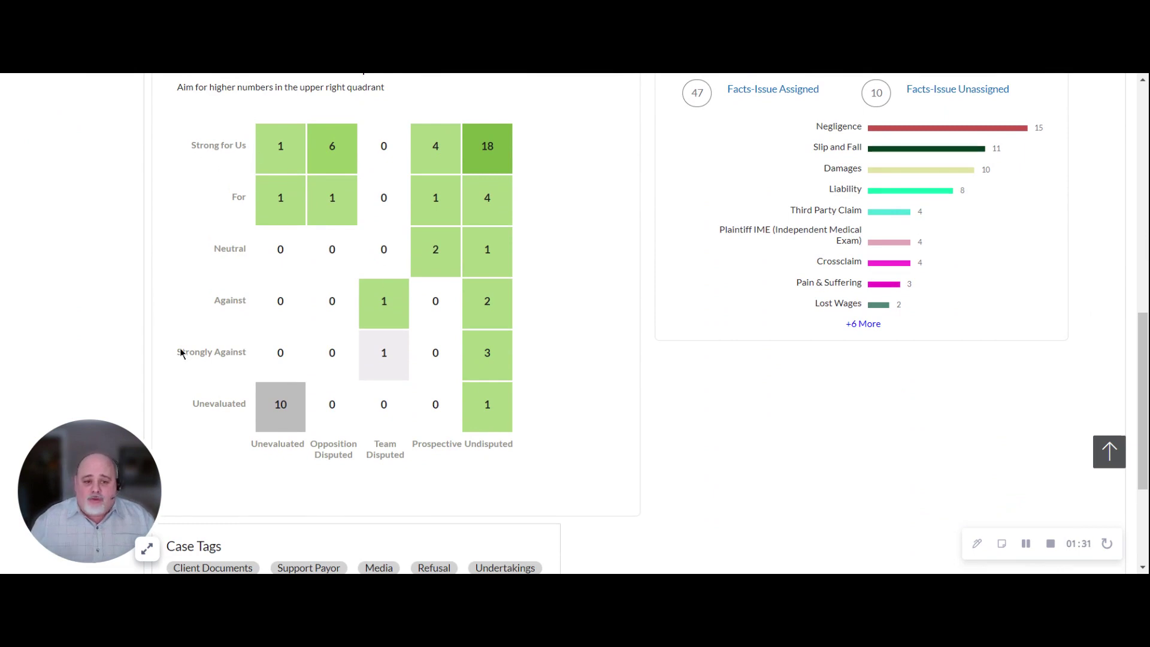
scroll(559, 250, "up", 2)
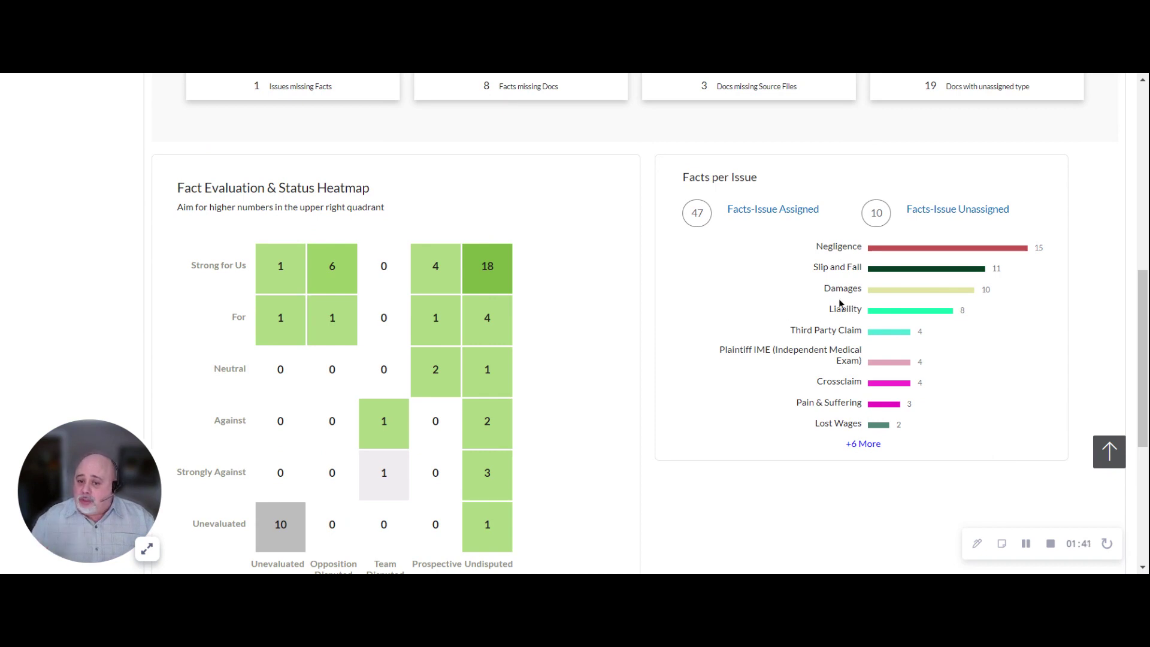
scroll(749, 376, "down", 5)
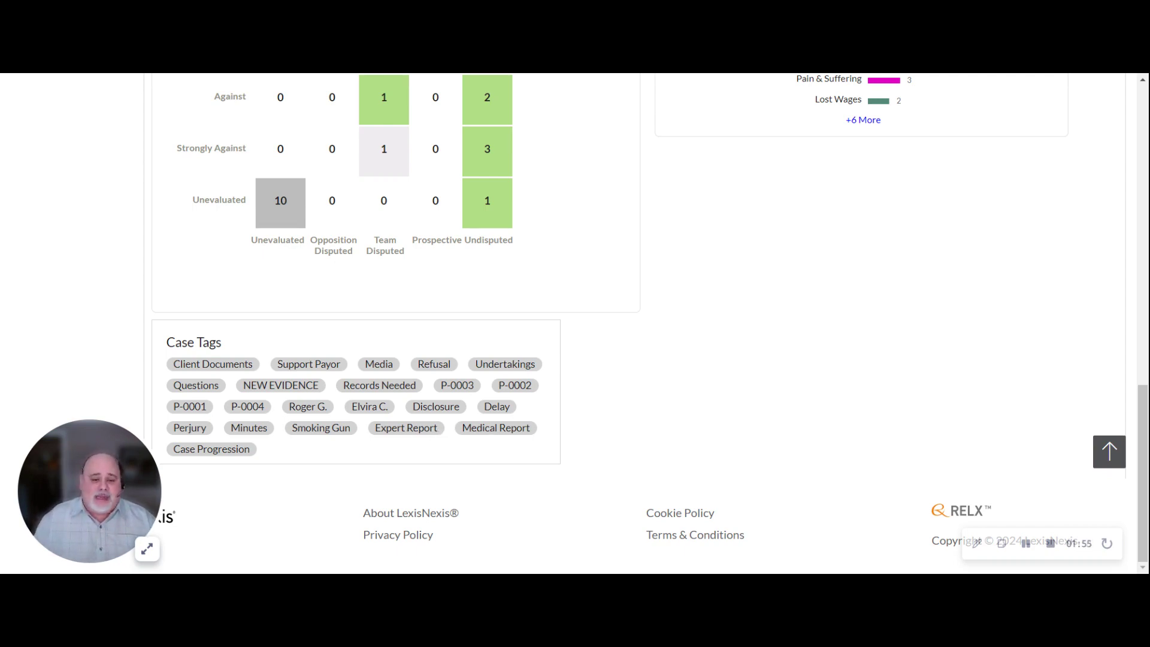
key("Home")
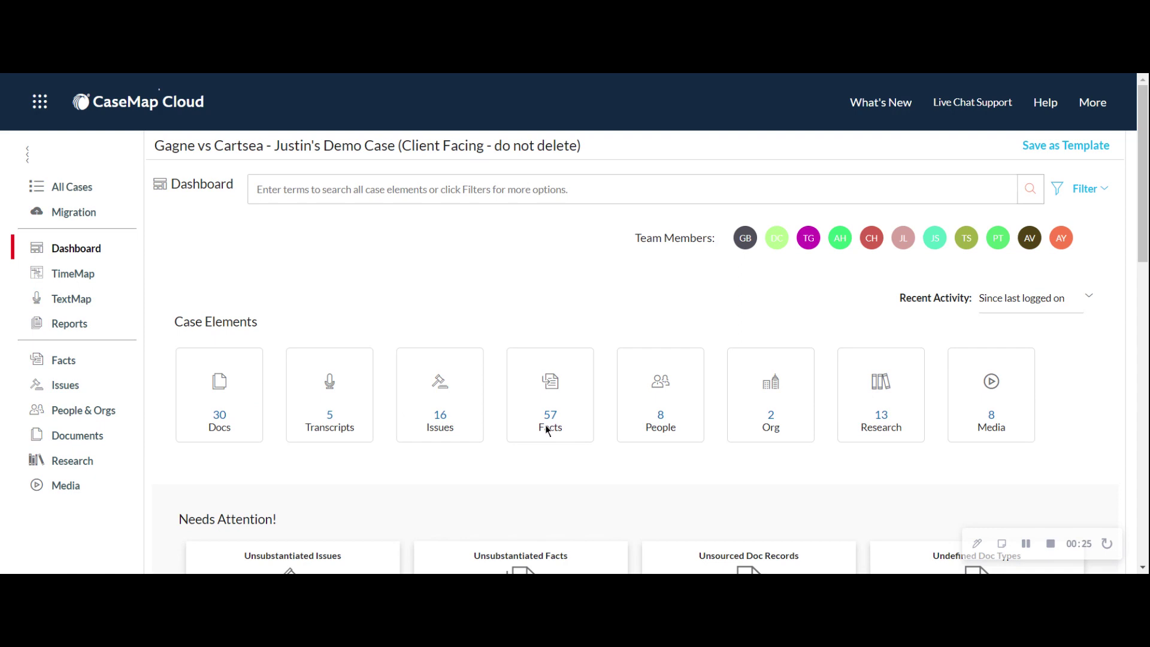
- Browse the case's Documents list and look at the add-document options
left_click(71, 440)
scroll(548, 412, "down", 2)
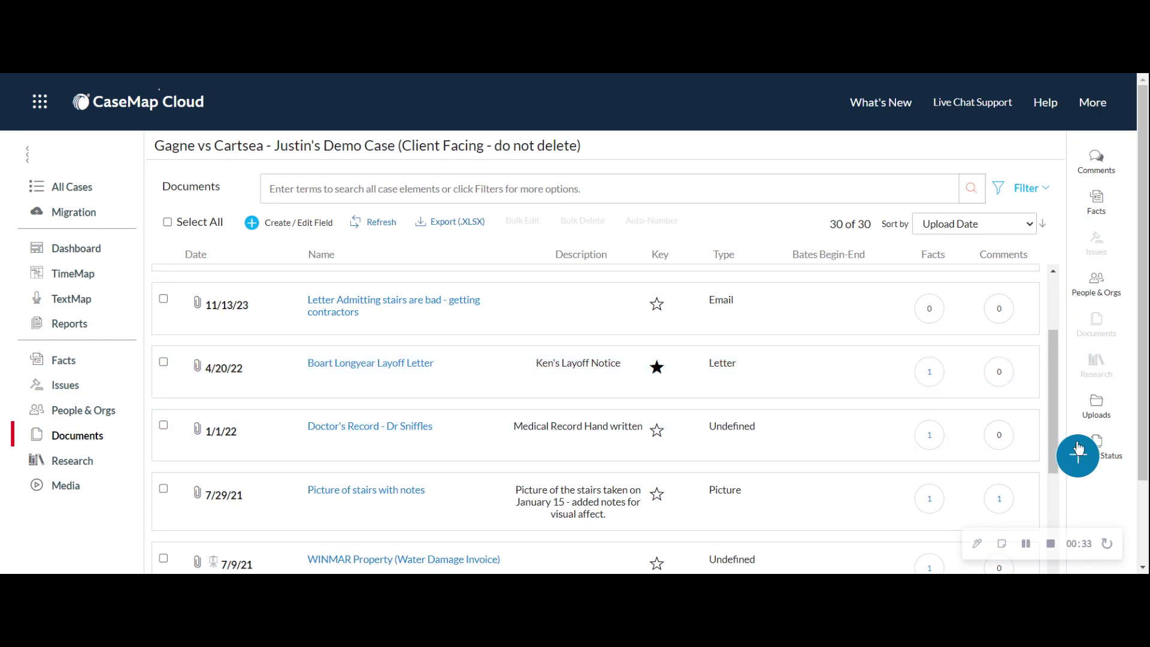
left_click(1078, 466)
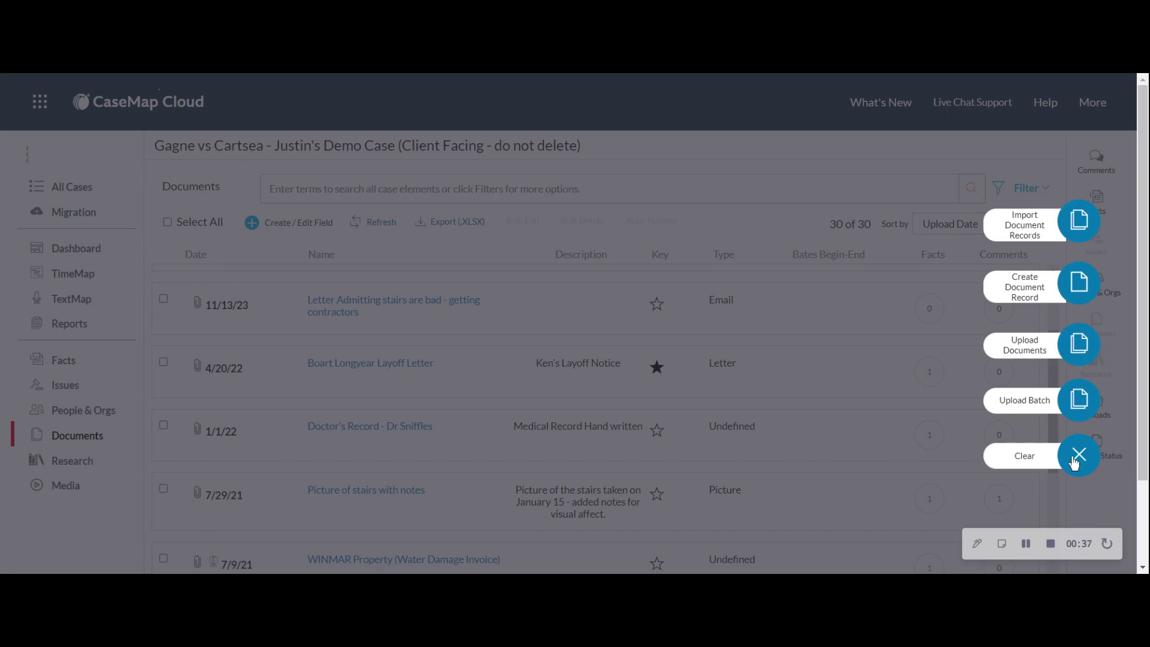
left_click(1079, 460)
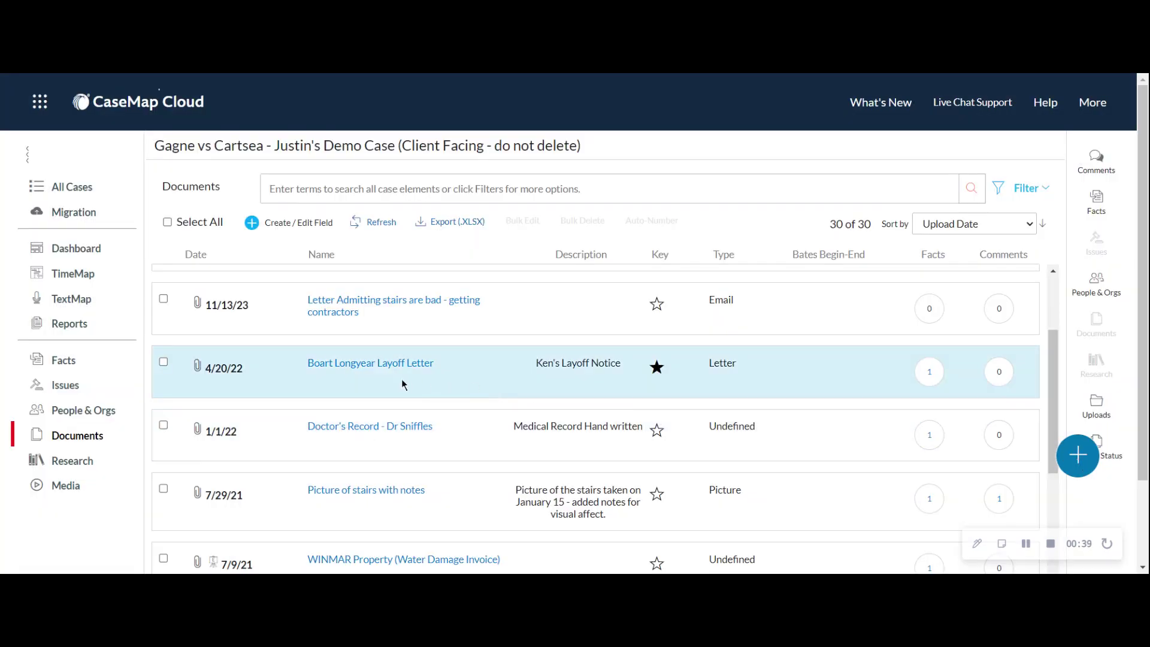
- Open the Boart Longyear Layoff Letter and select its opening layoff sentence
left_click(381, 367)
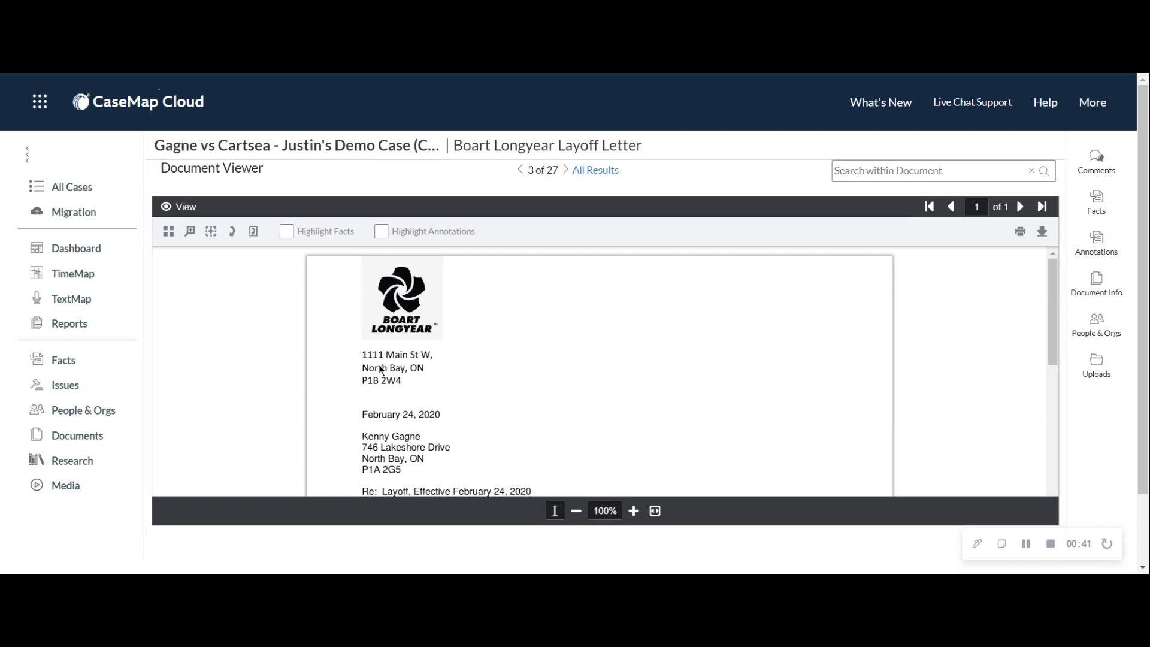
scroll(447, 360, "down", 3)
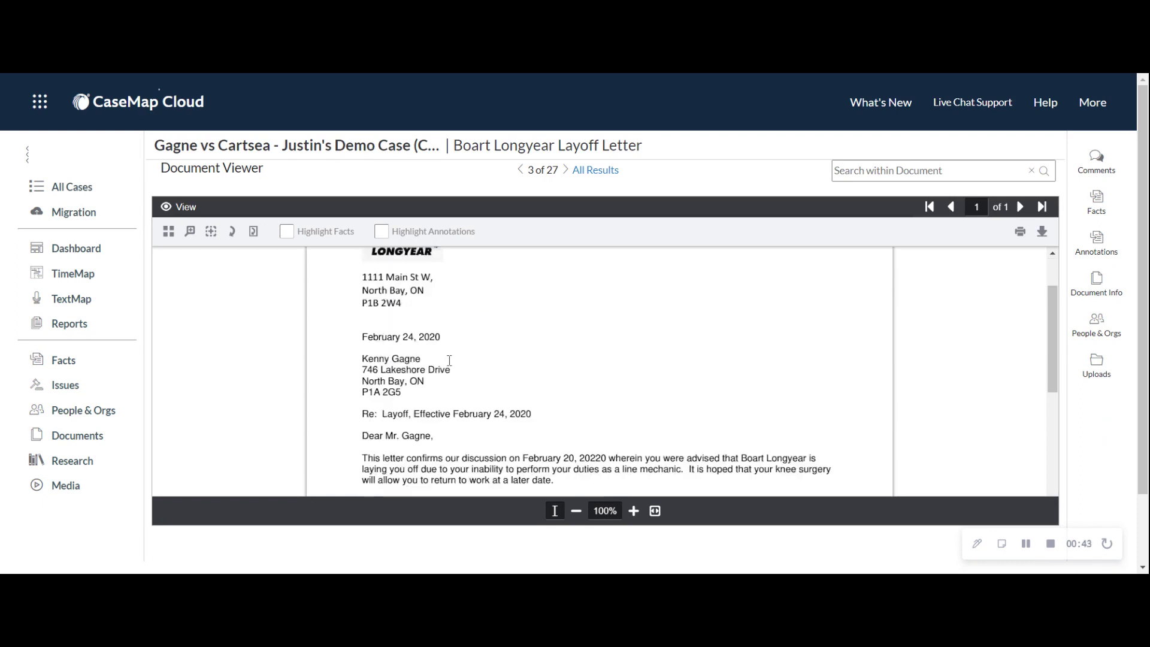
left_click_drag(360, 381, 685, 391)
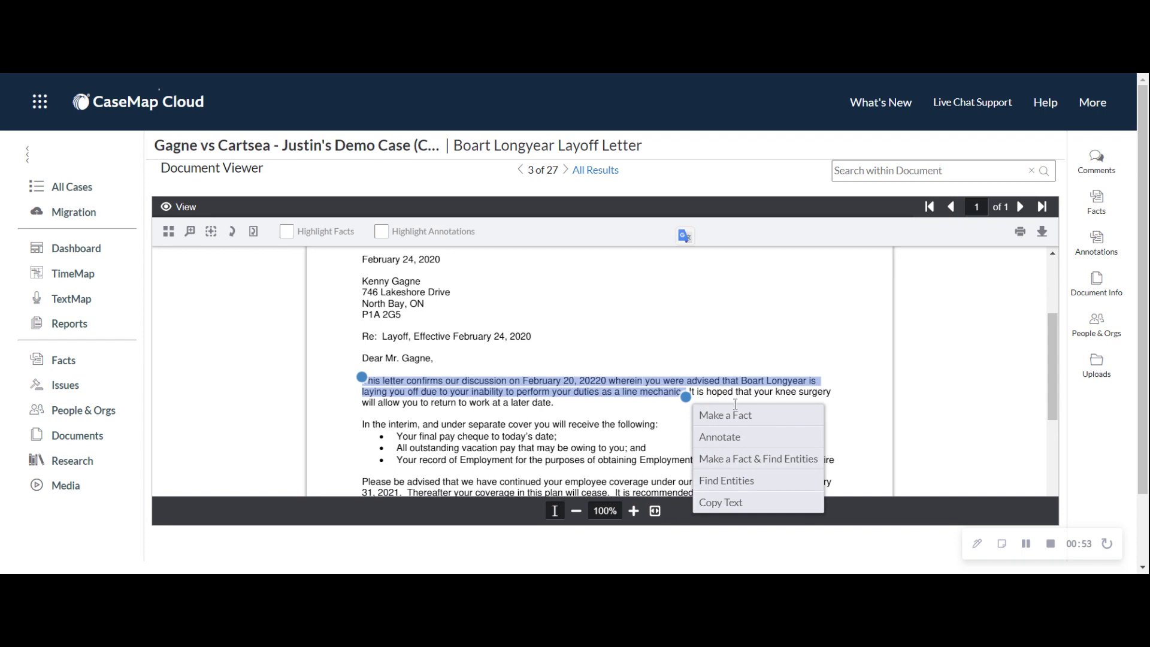
- Make a fact from the selected sentence with the summary 'Why'
left_click(728, 421)
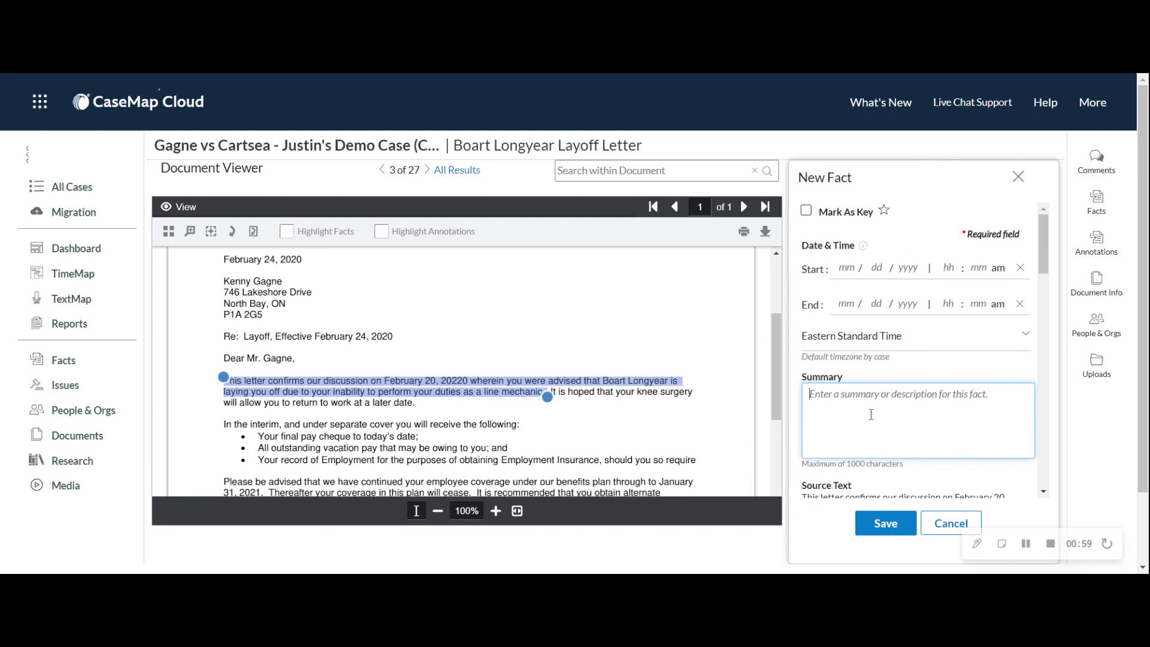
left_click(834, 405)
type("Why")
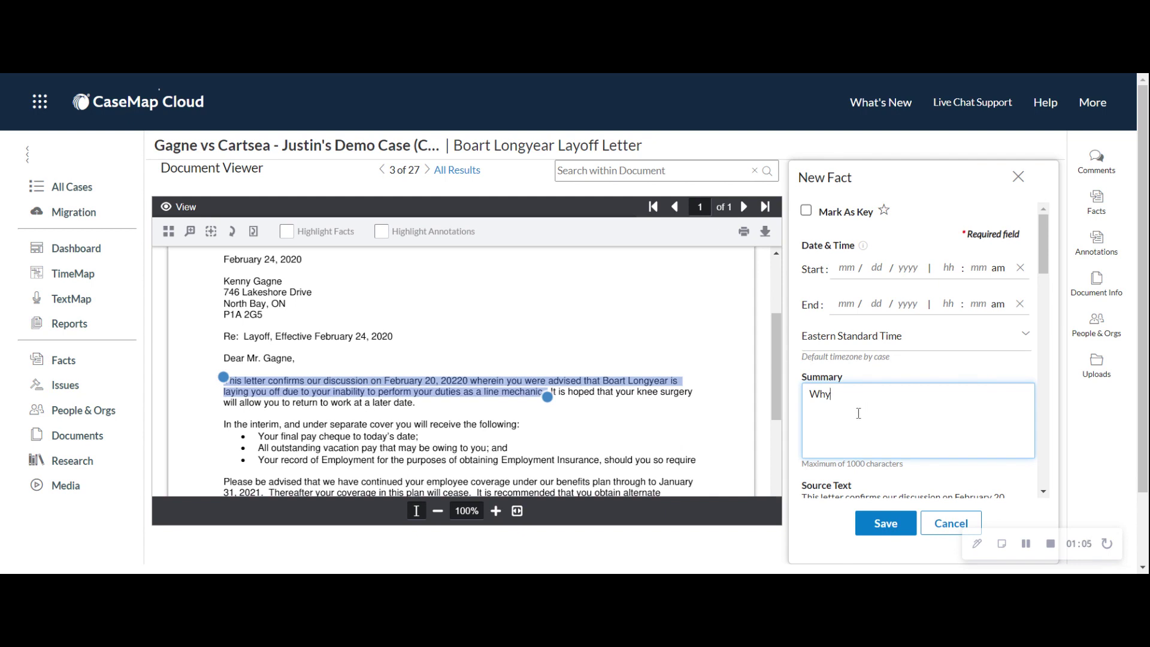
- Scroll the New Fact panel down to the Connections section
left_click(1038, 254)
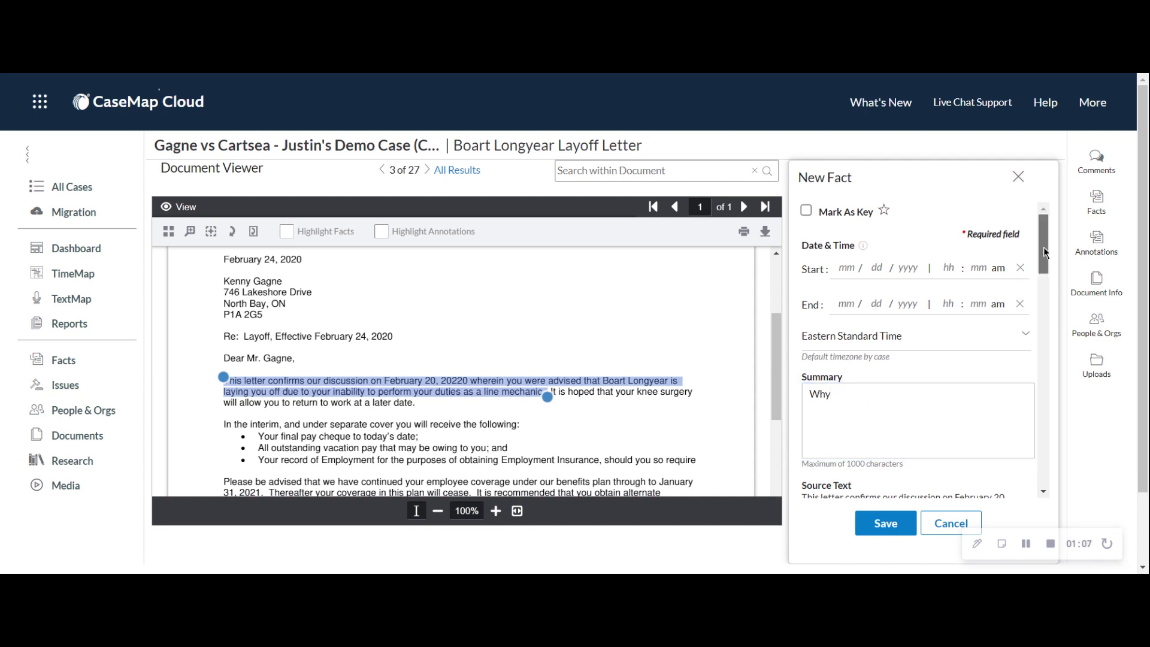
left_click_drag(1043, 247, 1042, 291)
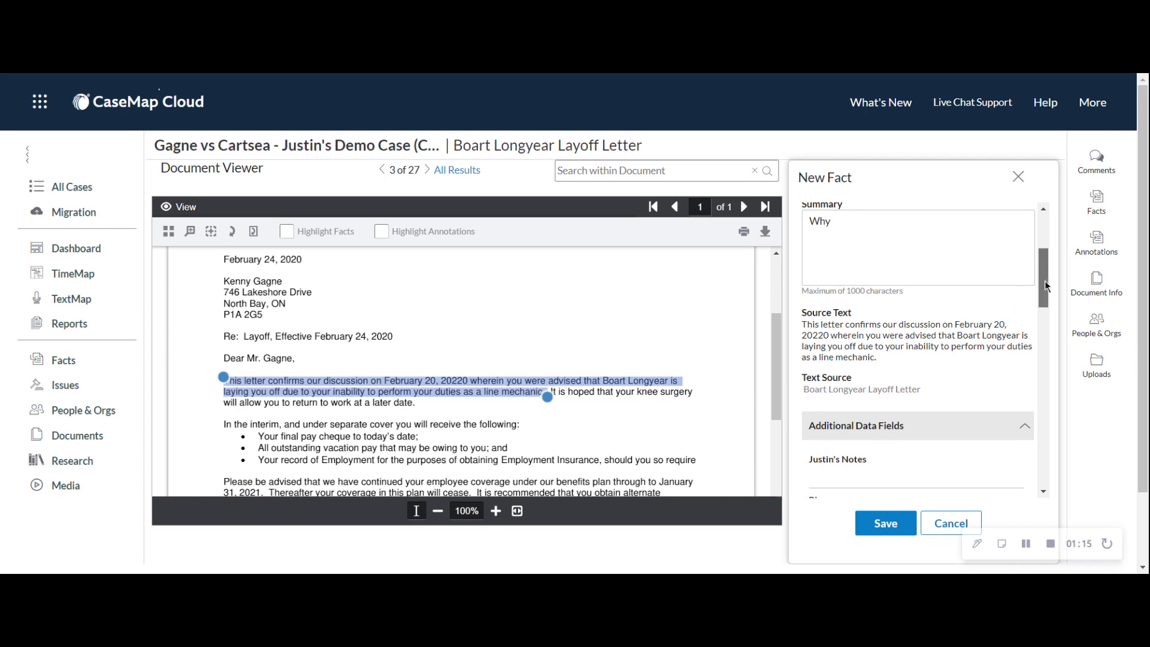
scroll(1045, 281, "down", 1)
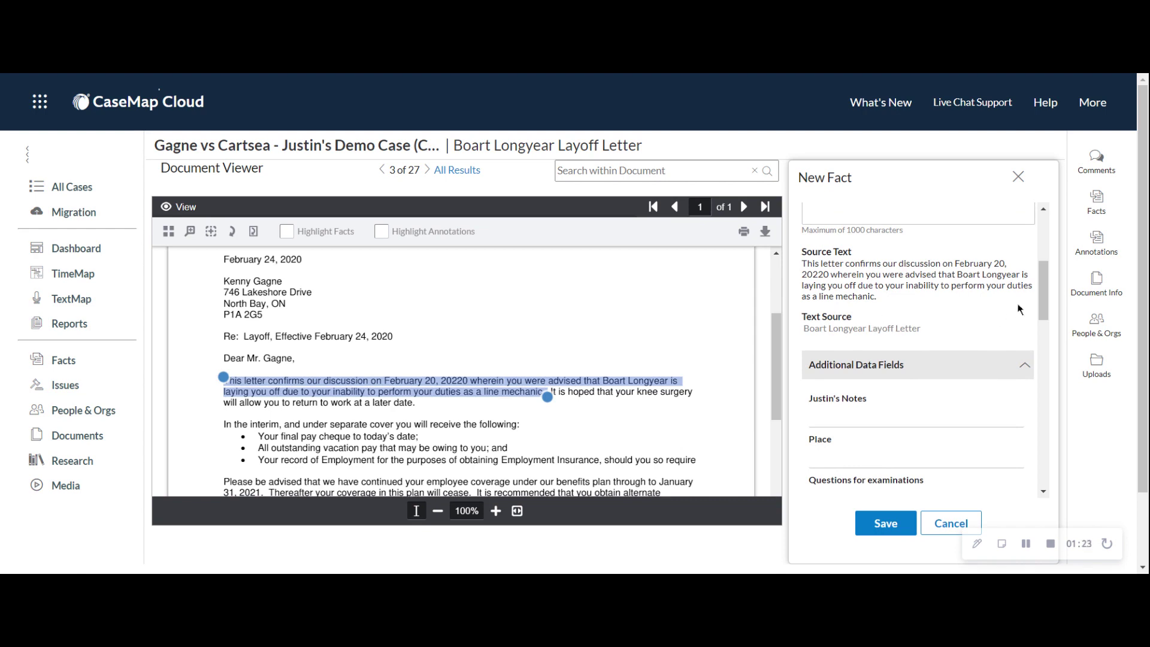
left_click_drag(1043, 282, 1043, 308)
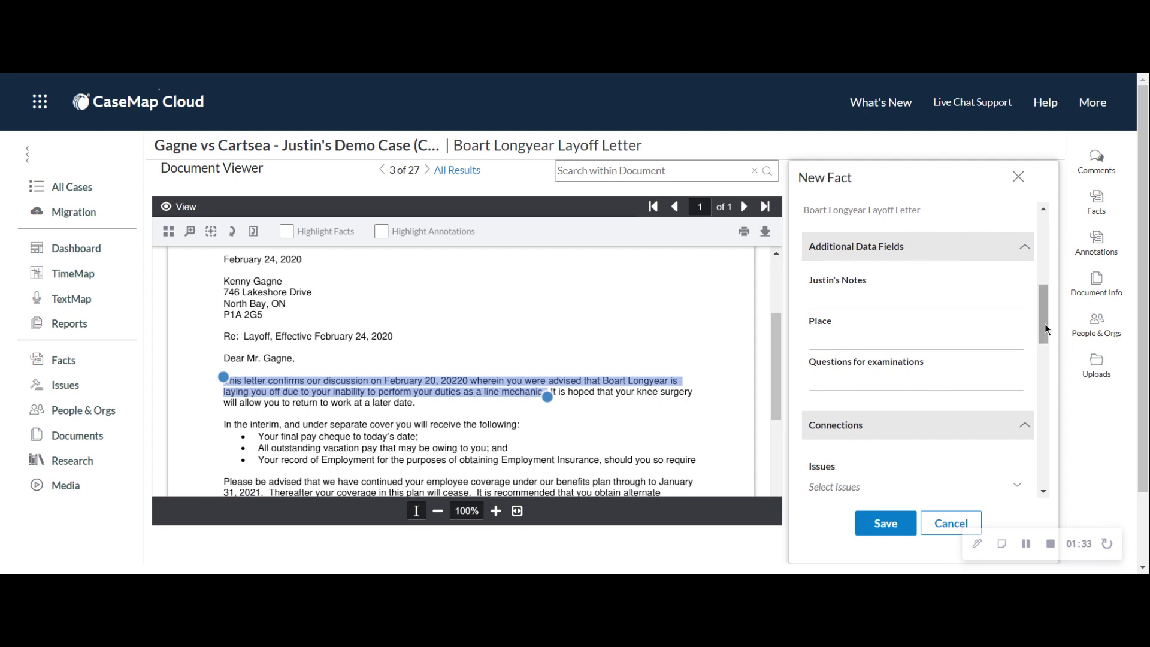
left_click_drag(1045, 323, 1042, 359)
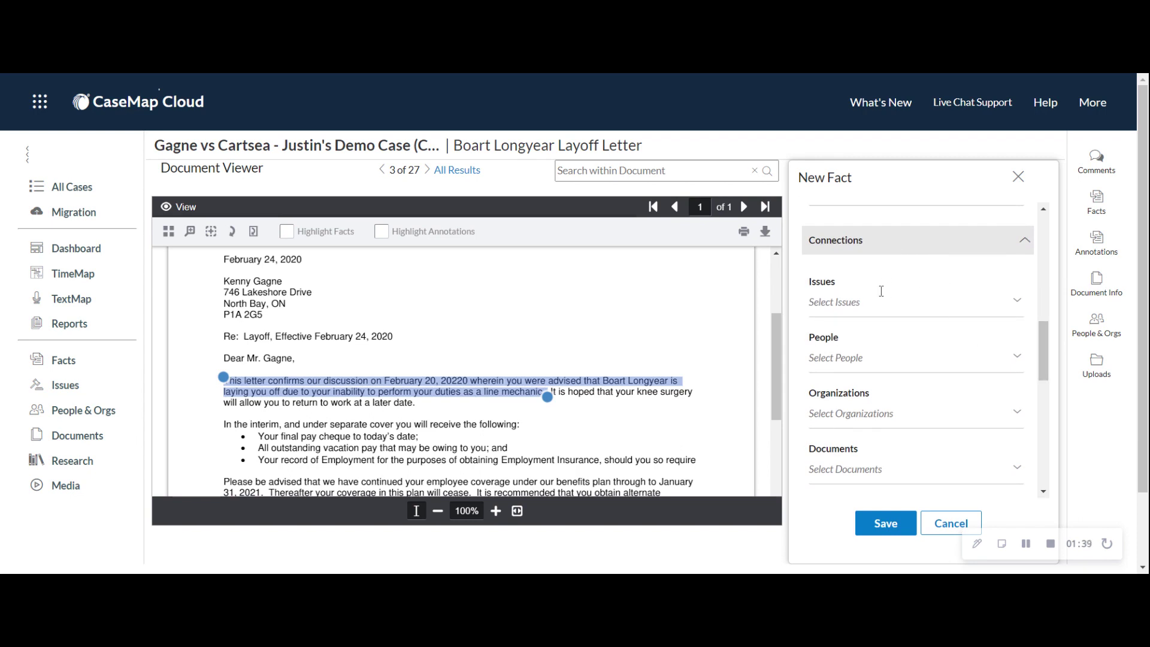
left_click(1018, 308)
left_click_drag(1024, 343, 929, 312)
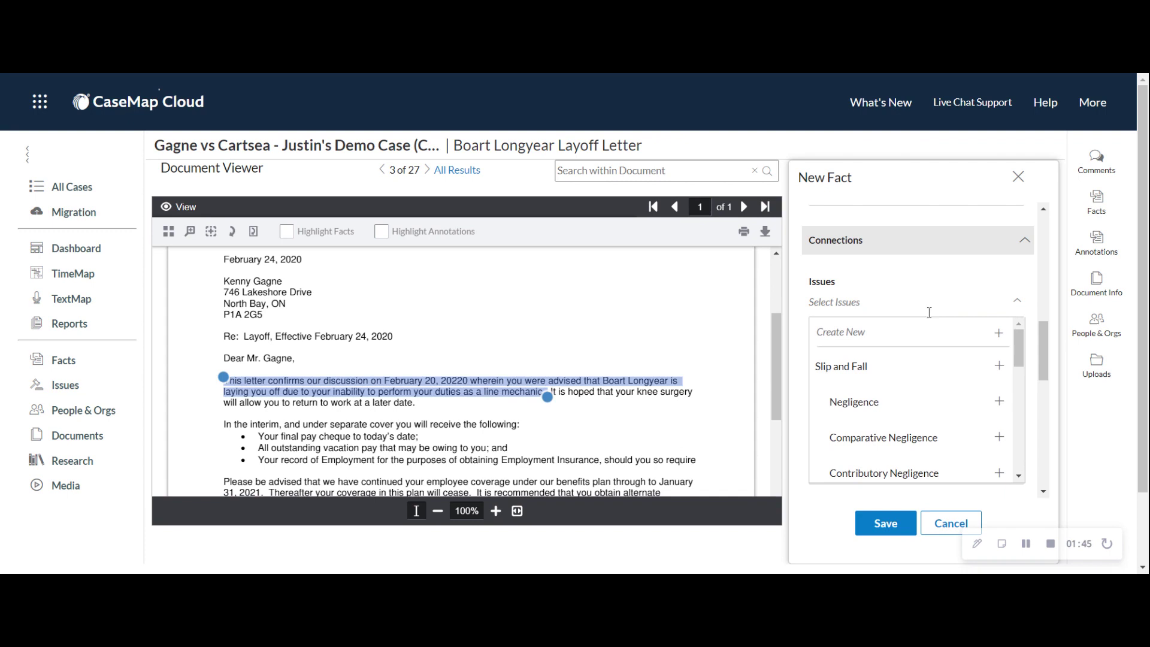
left_click(929, 312)
type("wron")
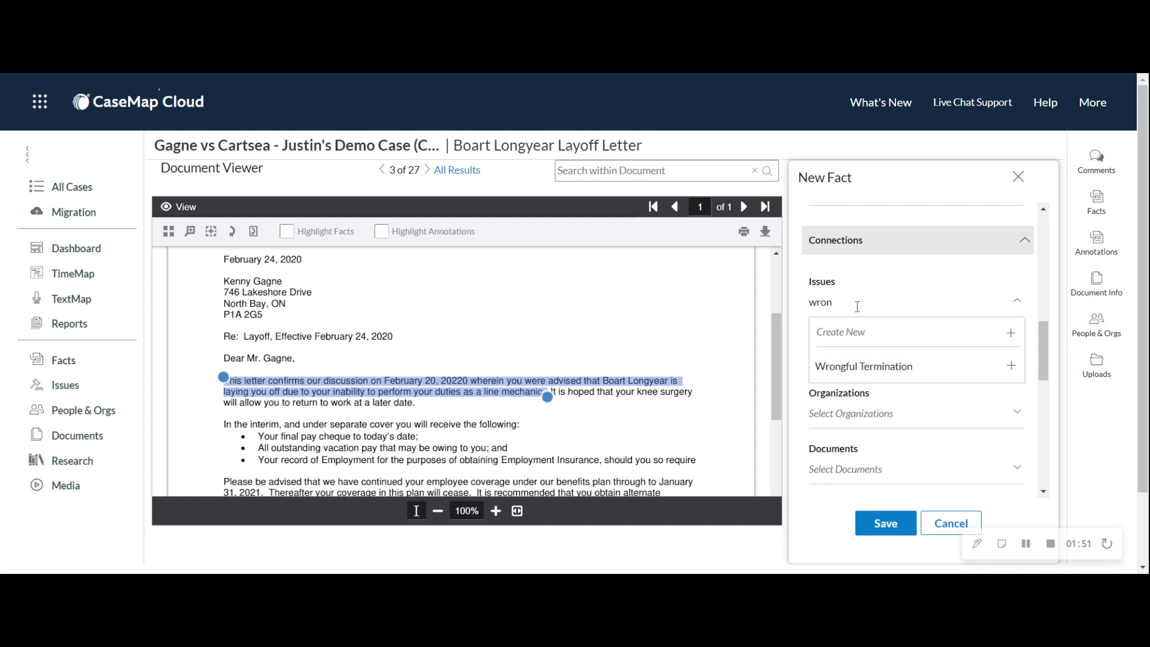
key("BackSpace")
key("BackSpace")
key("BackSpace")
key("BackSpace")
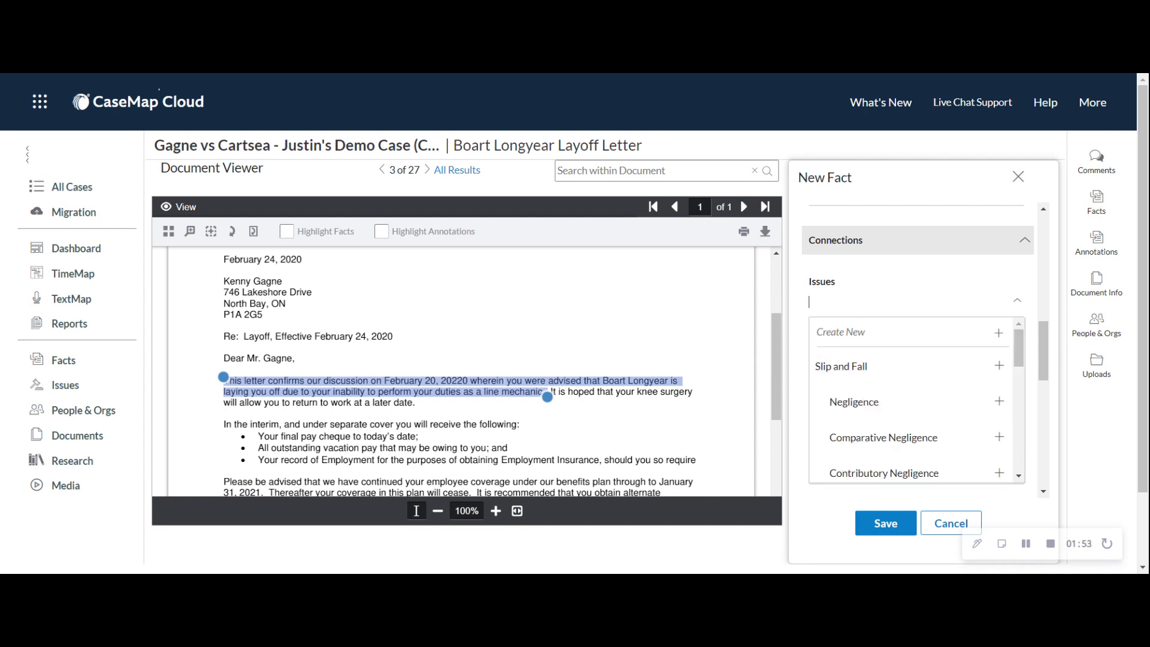
left_click(846, 334)
left_click(1017, 304)
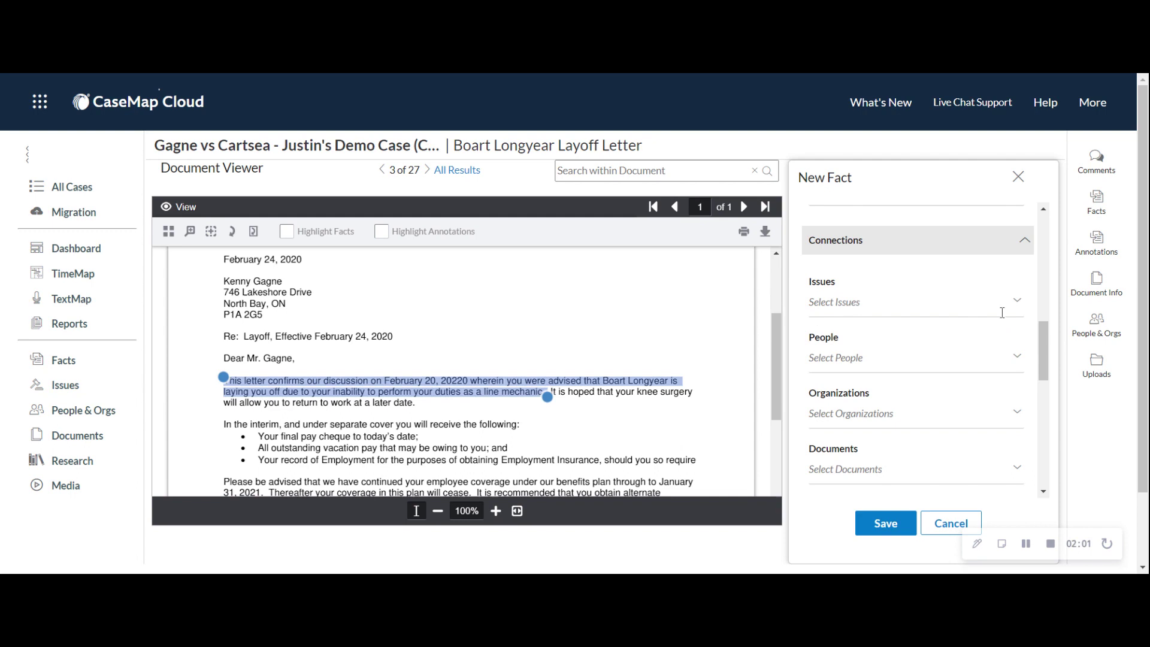
left_click(858, 358)
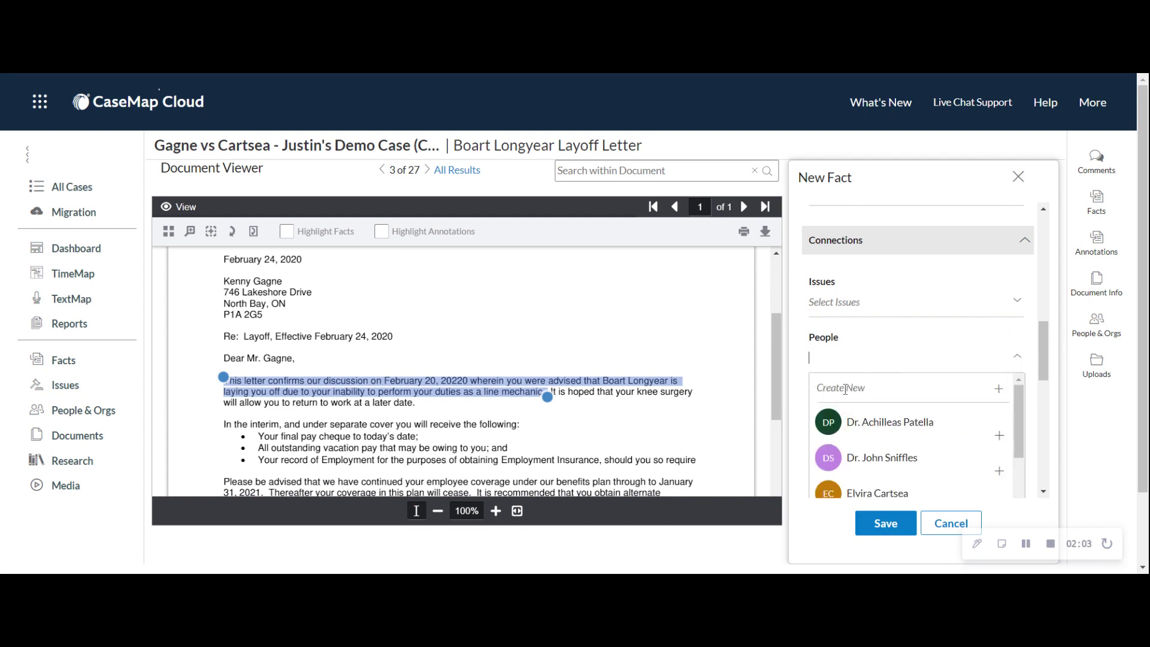
left_click(1017, 357)
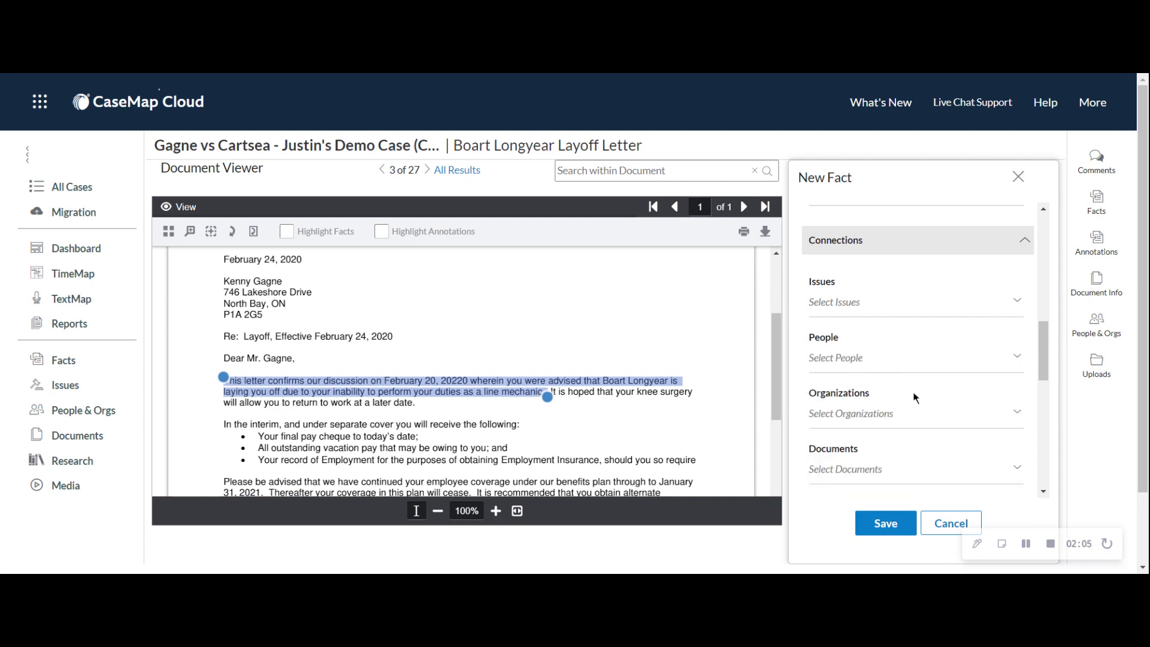
left_click(852, 414)
scroll(852, 395, "down", 2)
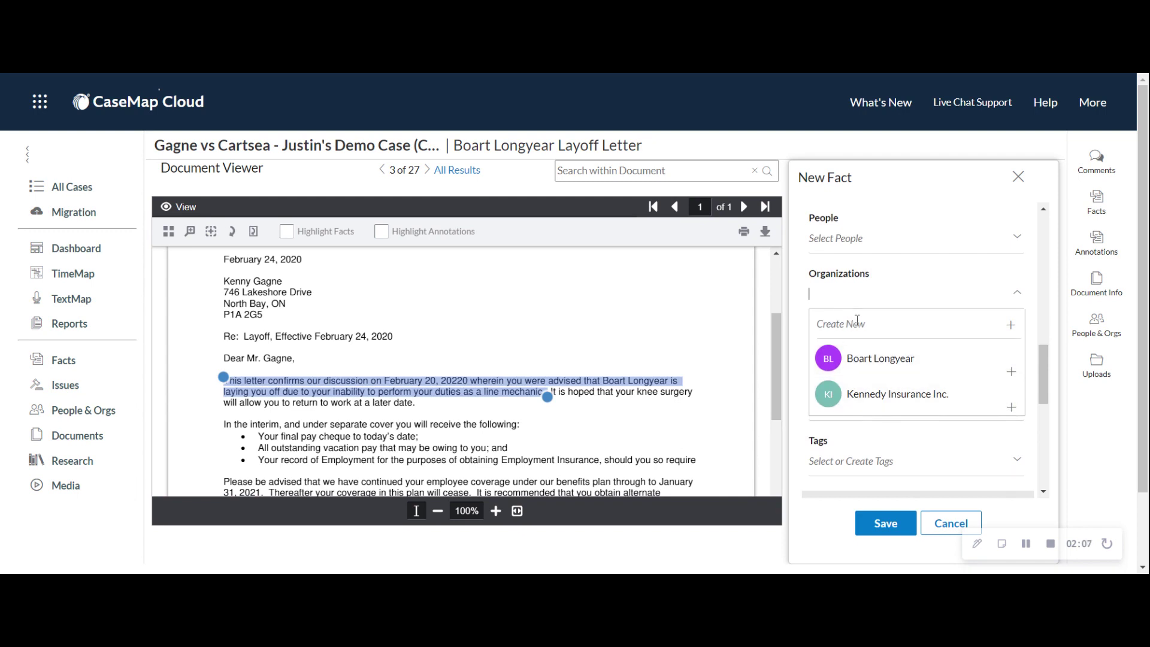
left_click(1017, 293)
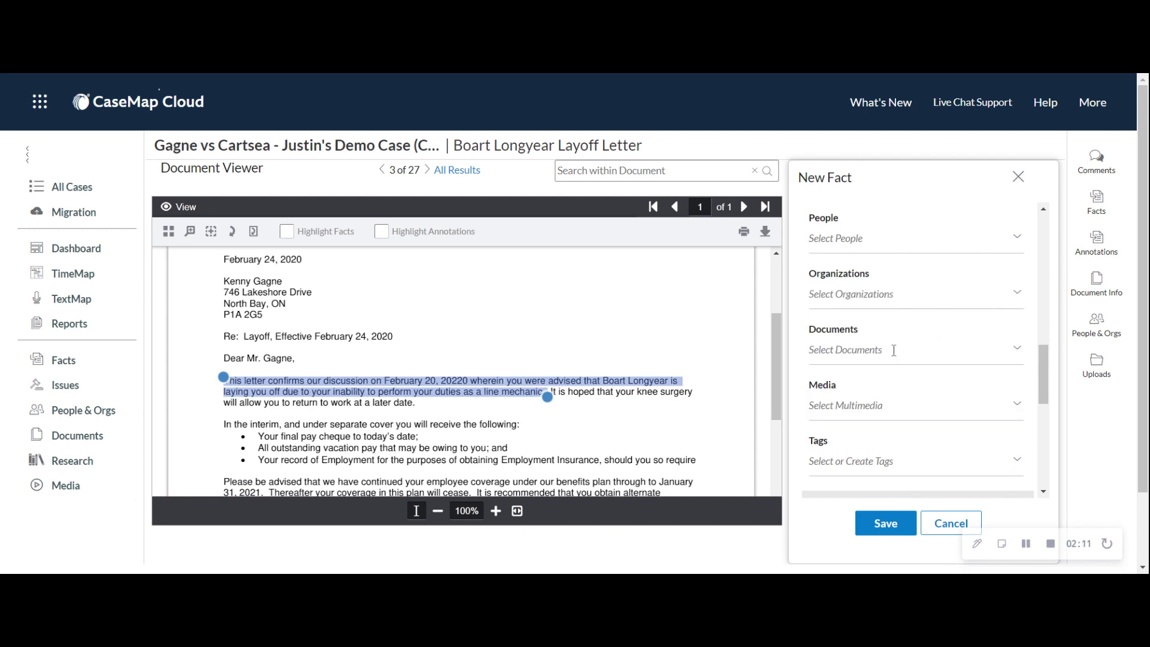
scroll(894, 351, "down", 1)
scroll(894, 351, "down", 2)
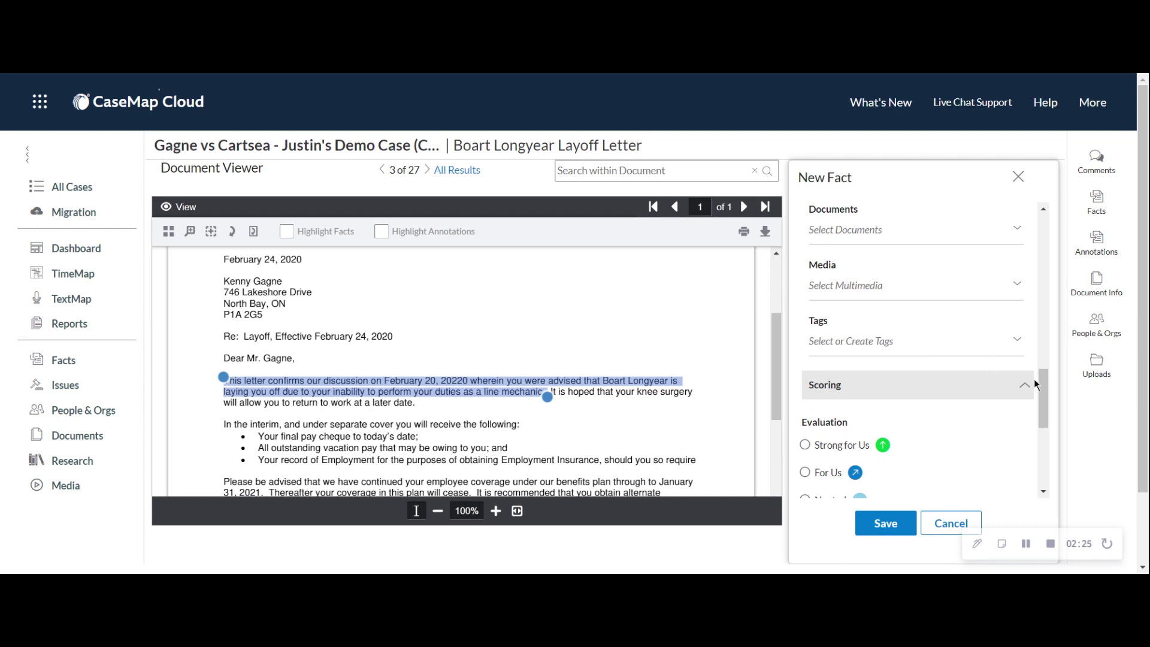
- Change the fact's evaluation from Strong for Us to Strong Against Us and review the Status options
left_click_drag(1044, 384, 1042, 422)
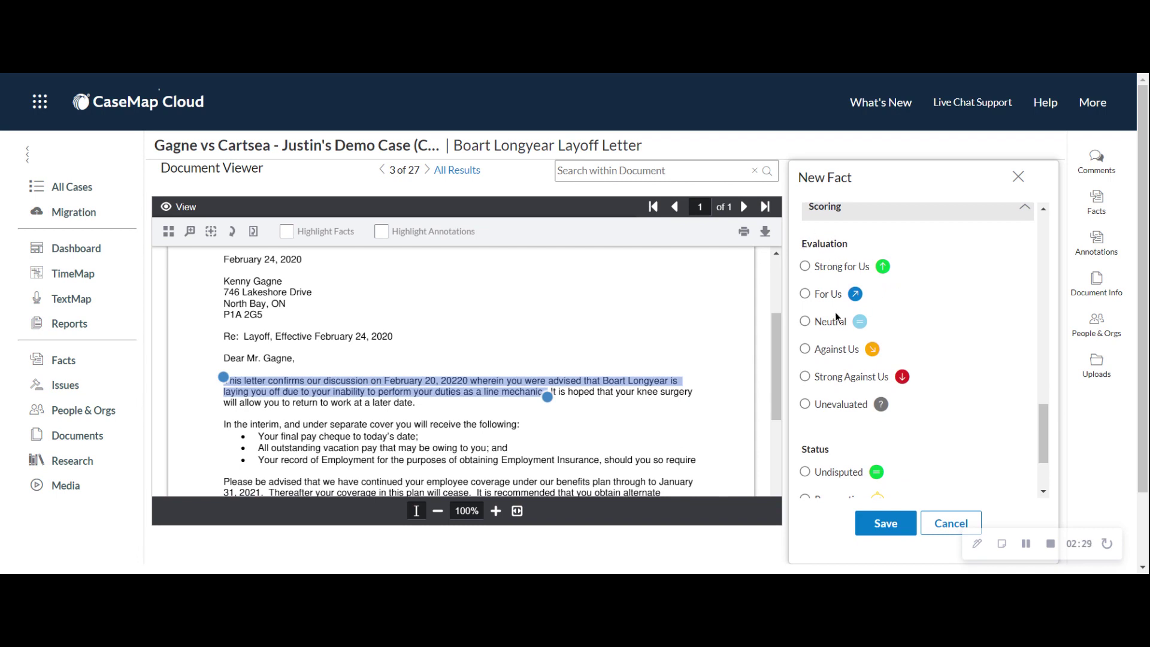
left_click(804, 267)
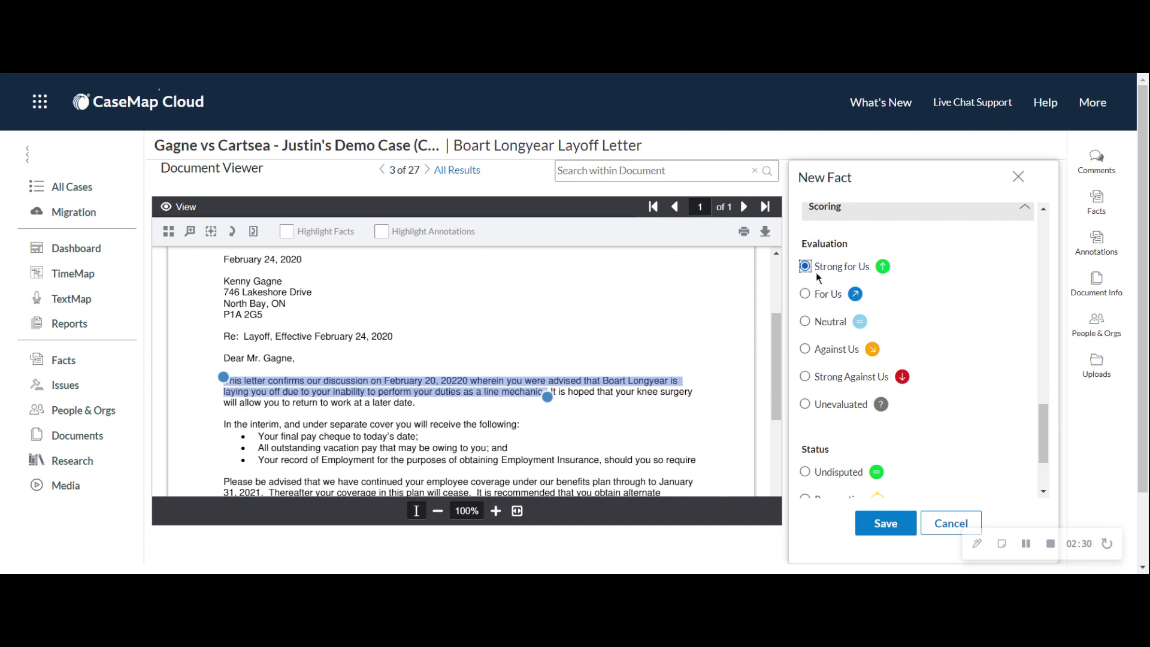
left_click(804, 376)
scroll(850, 362, "down", 2)
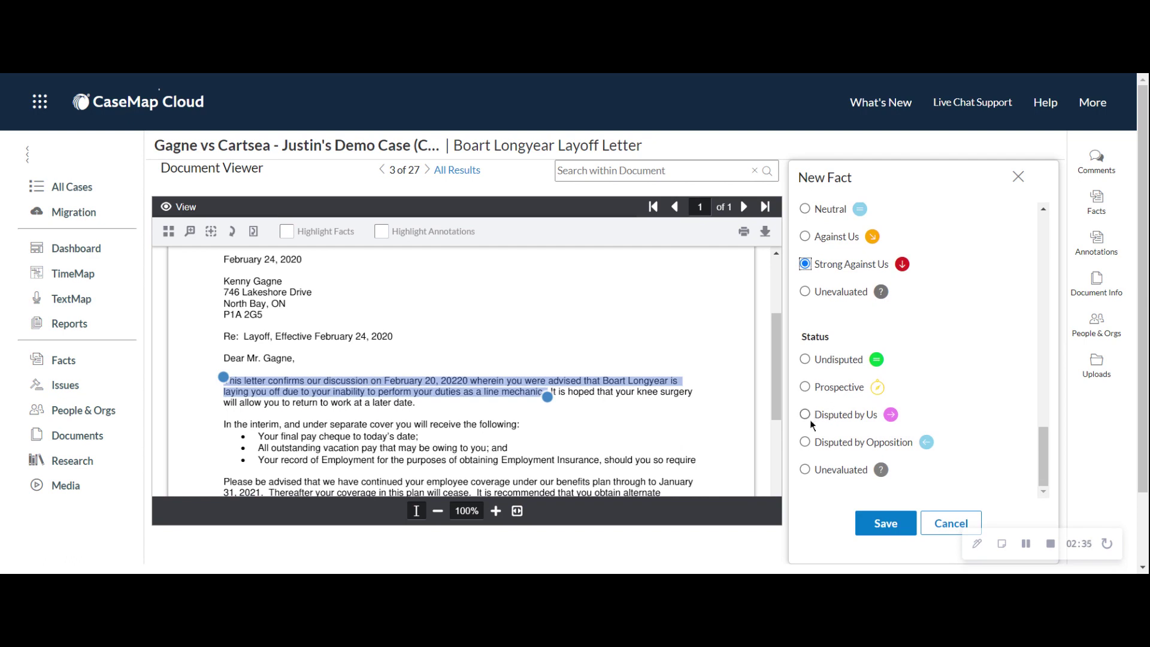
scroll(969, 394, "up", 2)
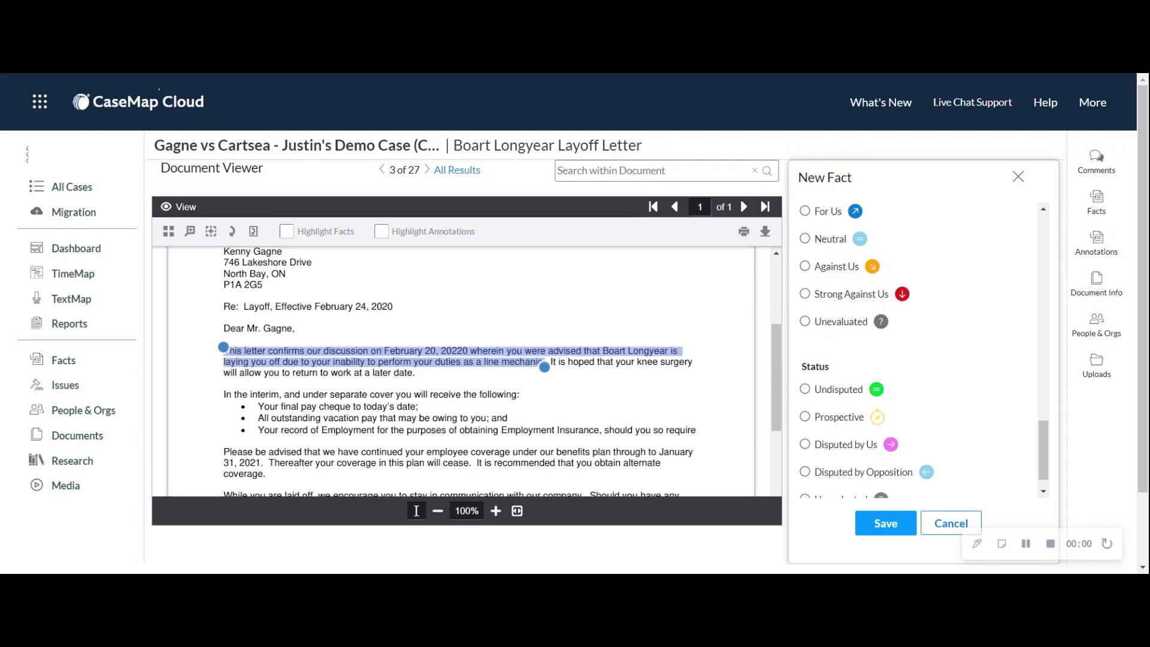
- Save the new fact and refresh the Facts list to show all 58 facts
left_click(885, 523)
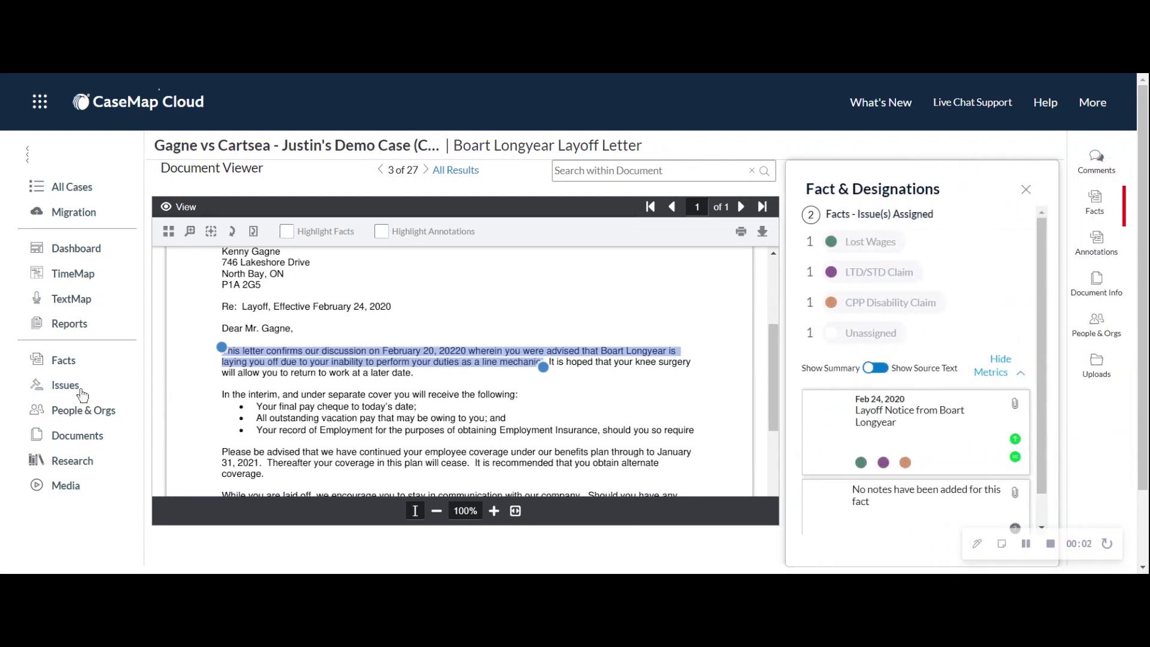
left_click(67, 362)
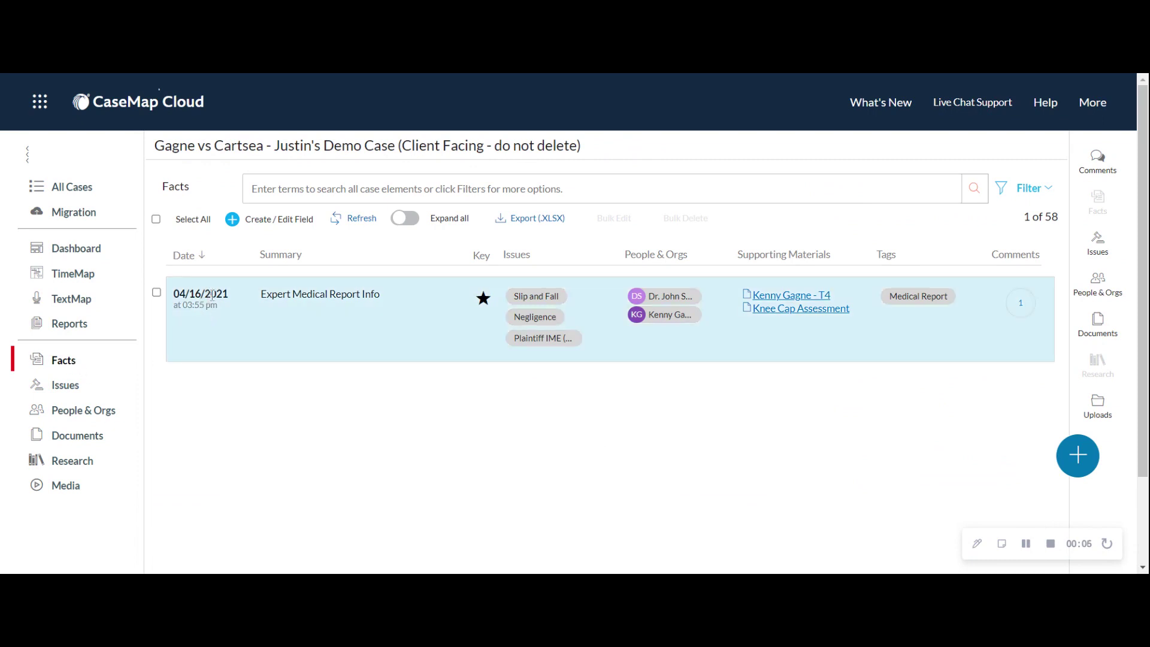
left_click(355, 223)
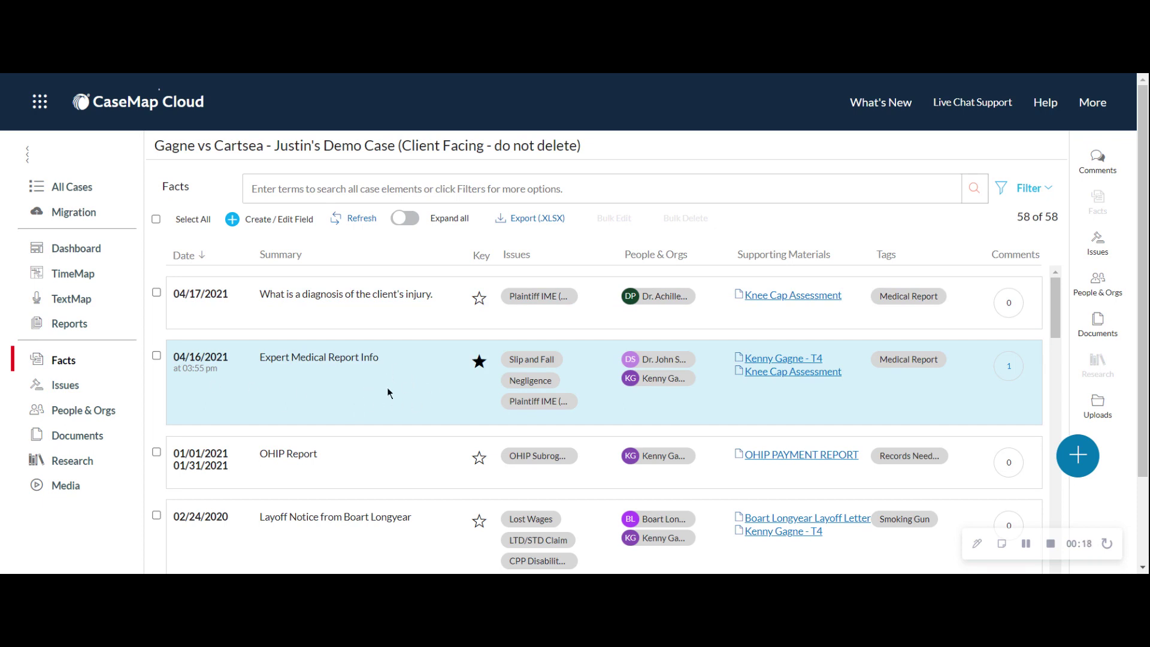
- Expand the 04/16/2021 Expert Medical Report Info fact and read its details
left_click(388, 389)
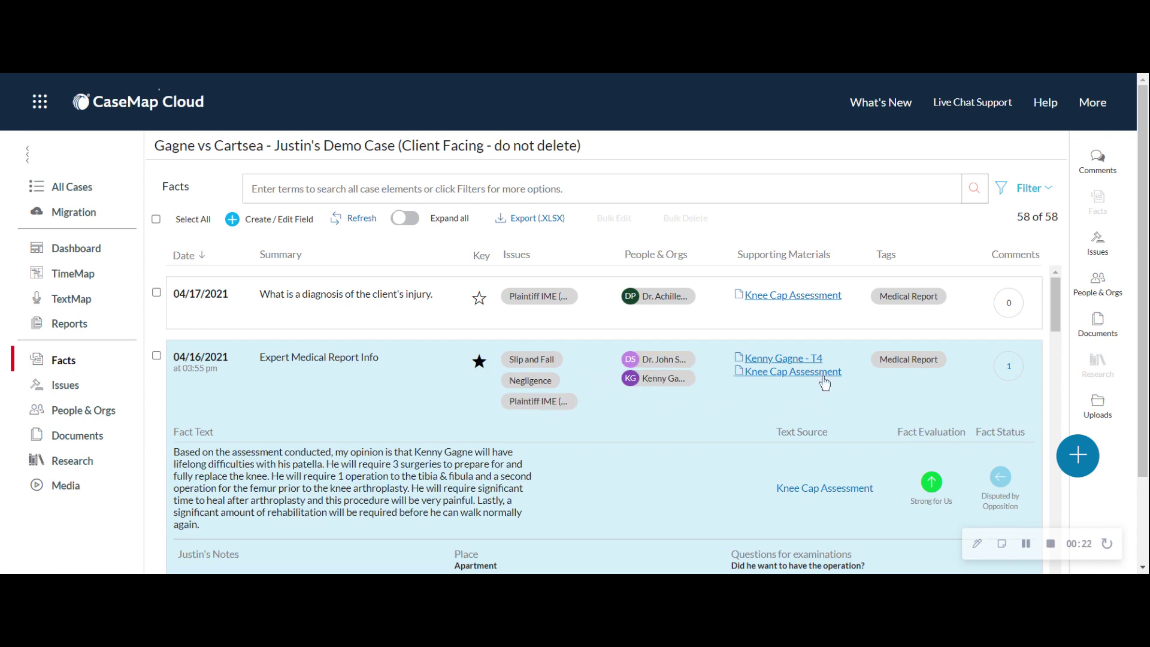
scroll(586, 472, "down", 1)
scroll(585, 467, "down", 2)
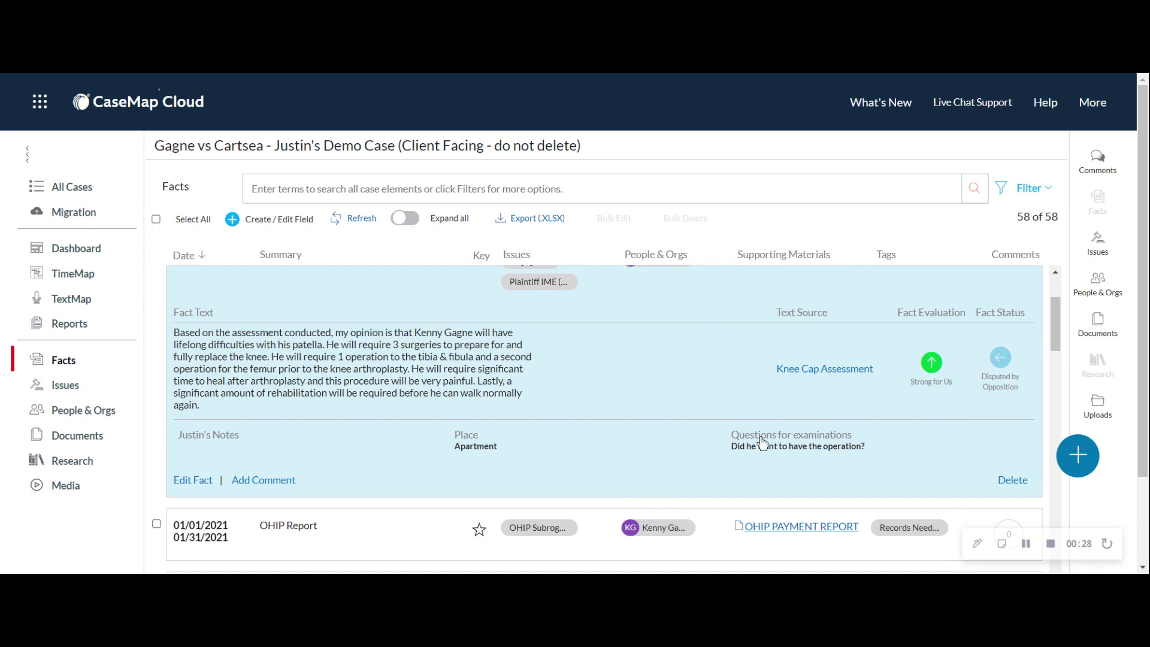
scroll(653, 429, "up", 2)
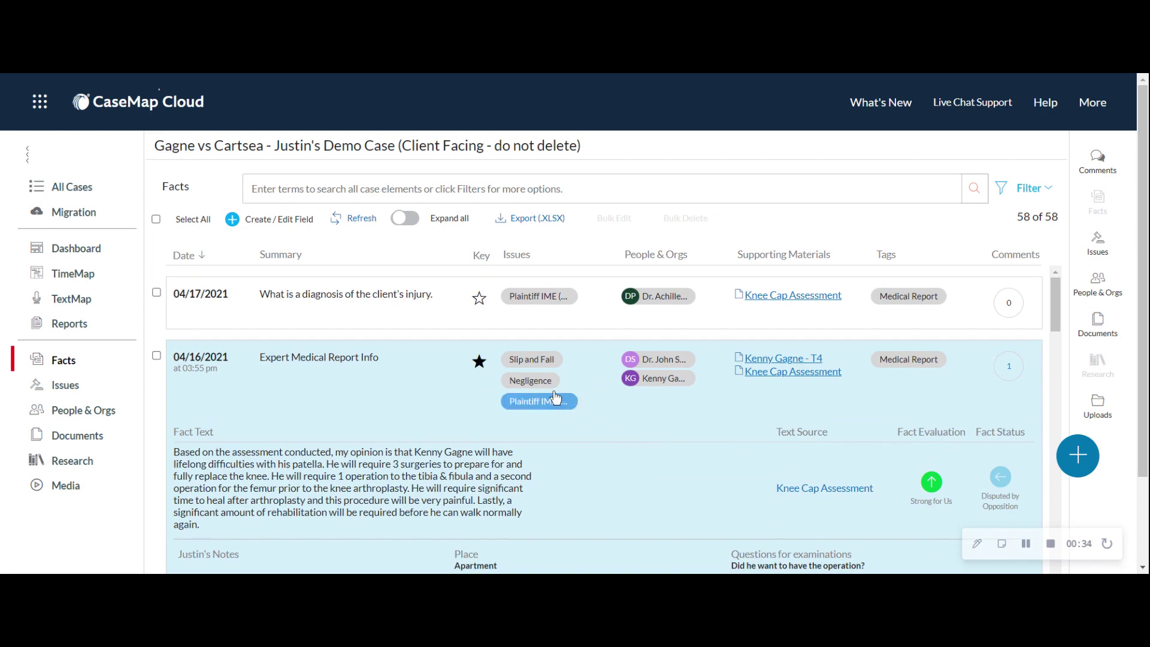
- Try filtering facts by the Negligence issue, the client, and the Medical Report tag
left_click(540, 379)
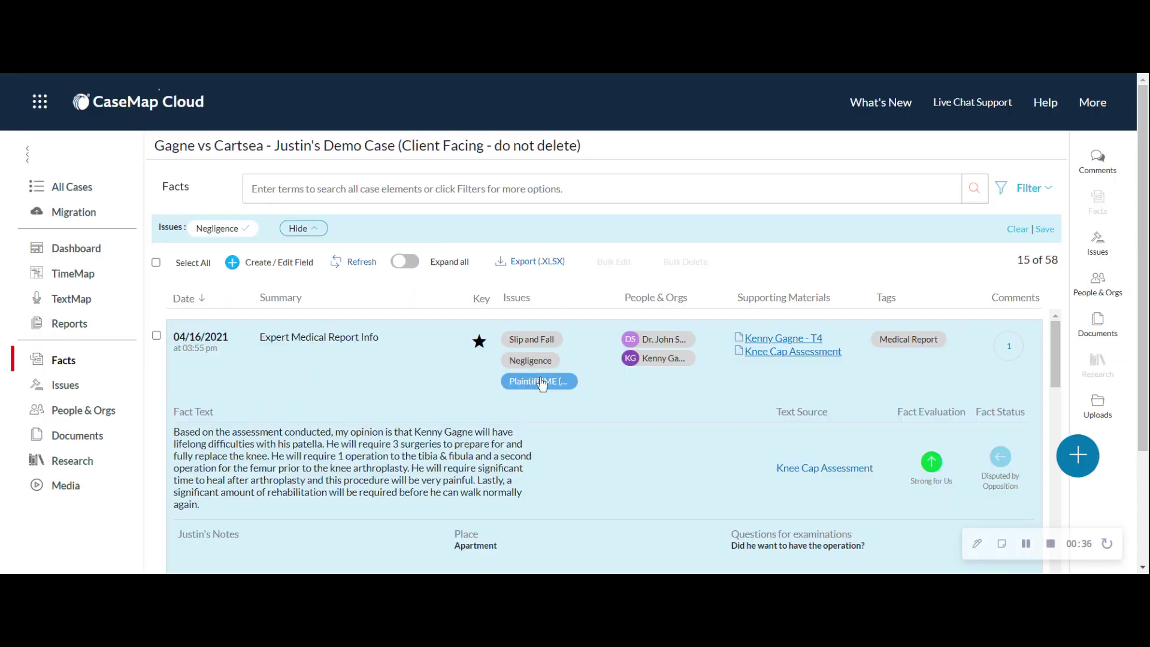
left_click(668, 359)
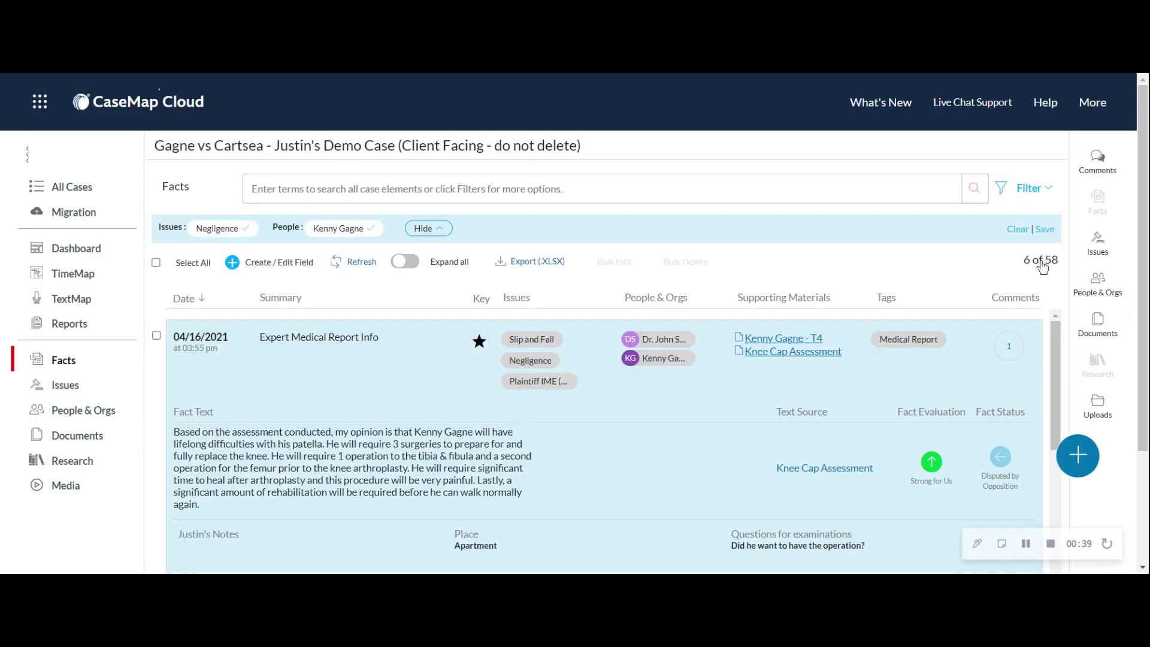
left_click(899, 342)
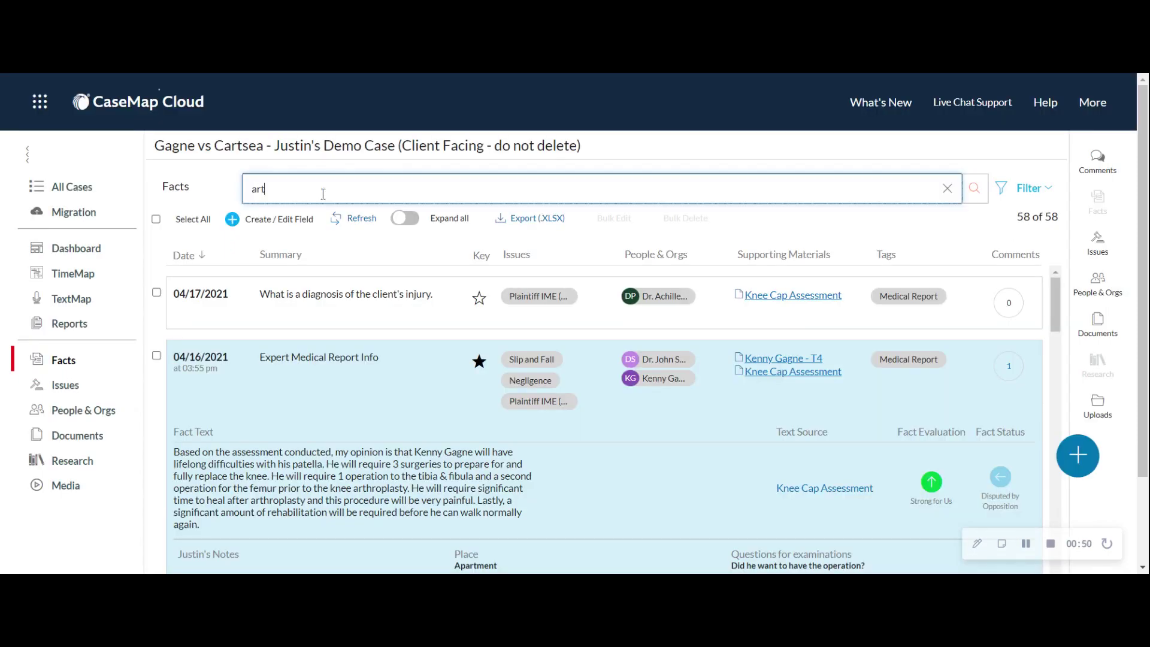
- Search facts for 'arthr', expand the single match, and highlight 'arthroplasty'
type("hr")
key("Return")
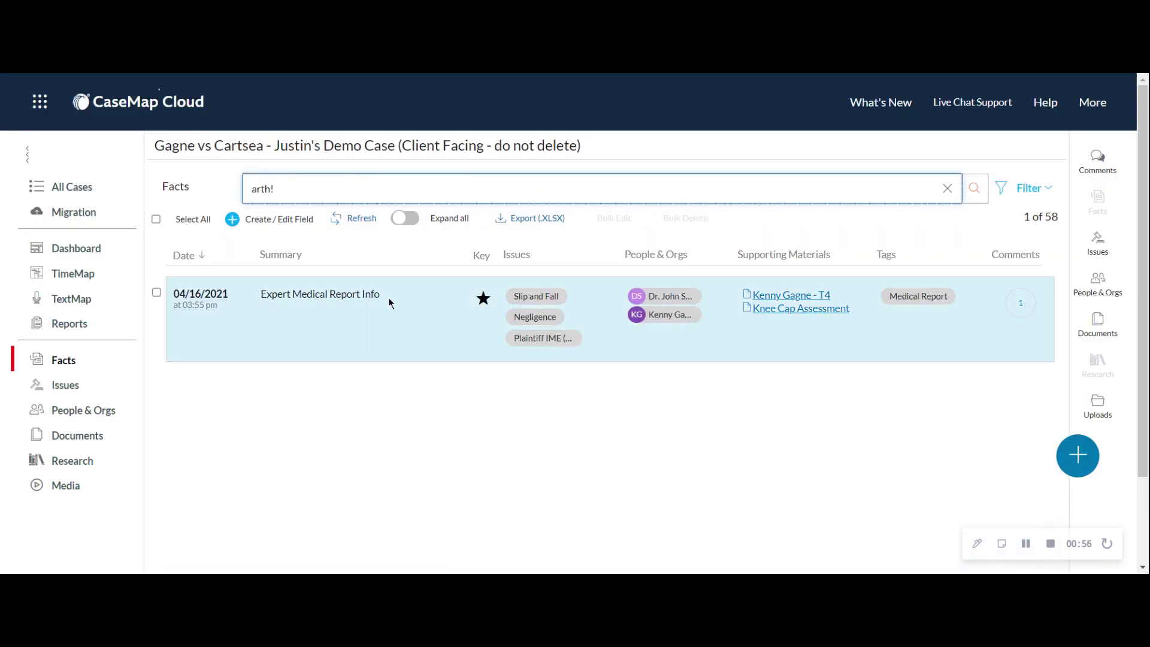
left_click(413, 312)
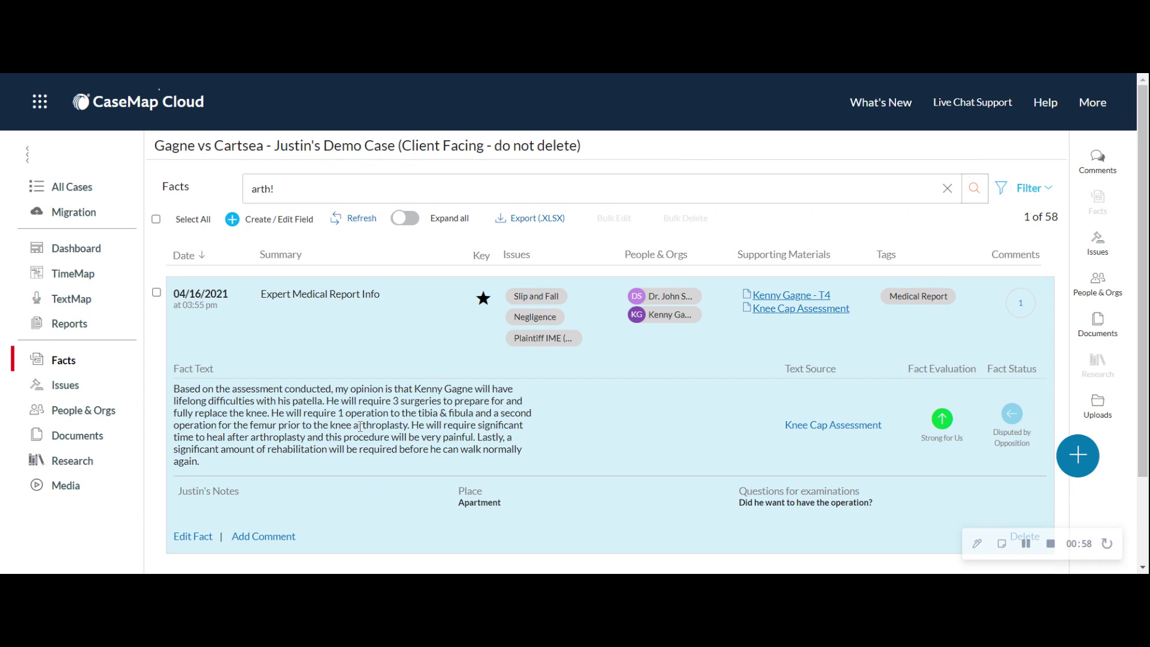
left_click_drag(354, 425, 407, 425)
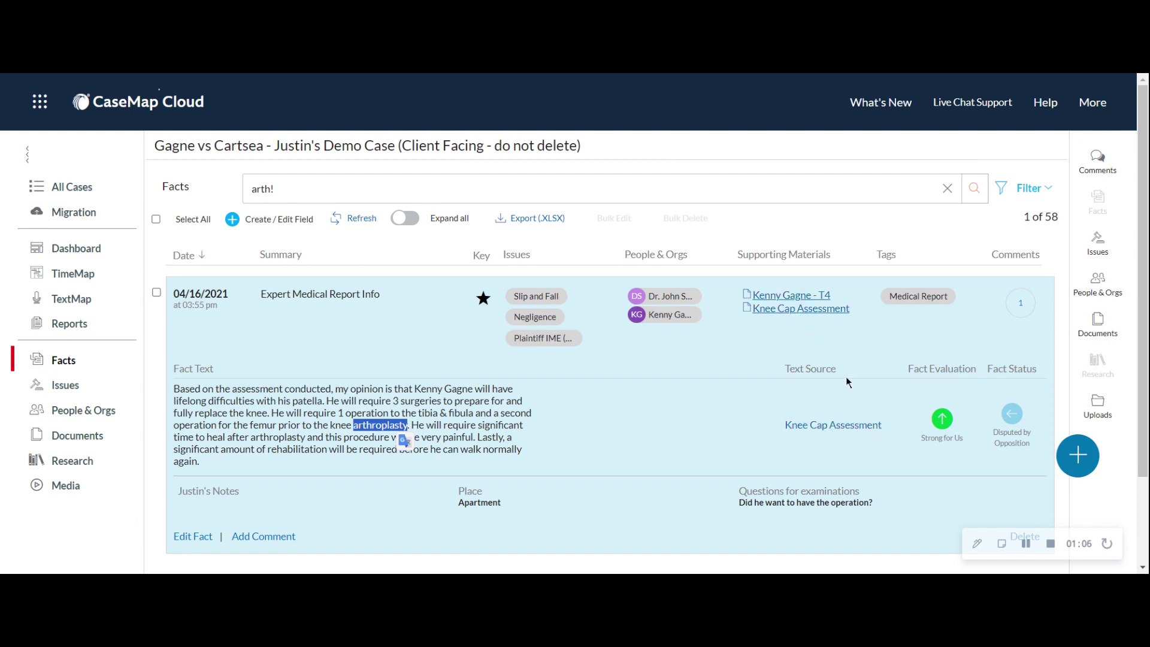
- View the fact's highlighted passage on page 3 of the Knee Cap Assessment, then return to Facts
left_click(826, 427)
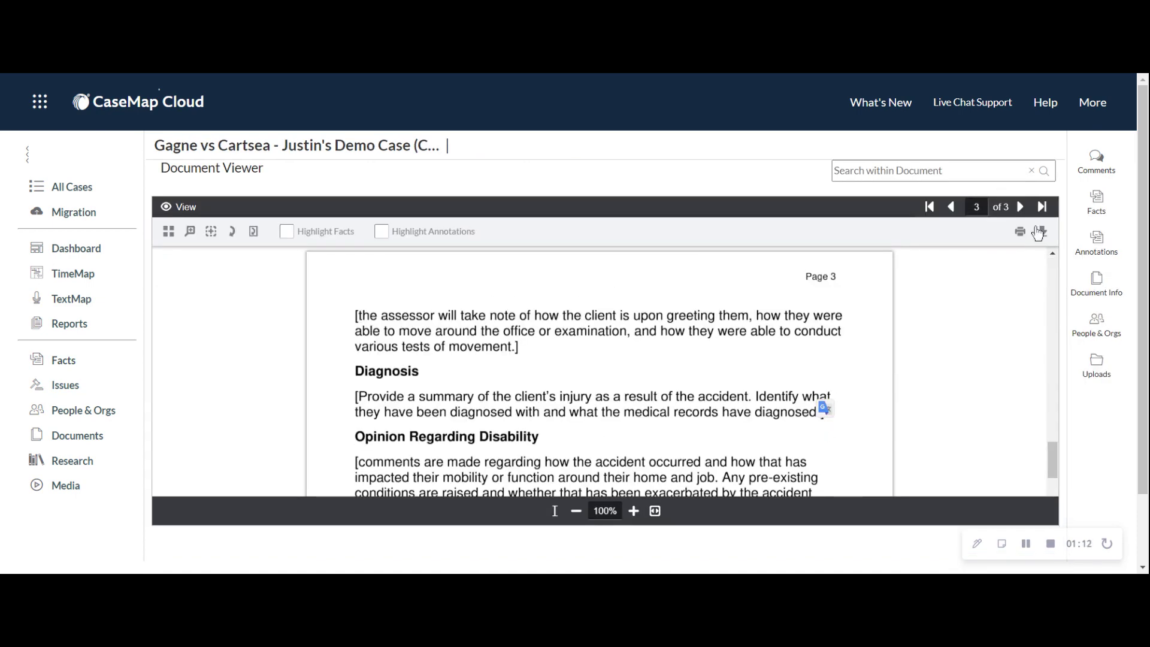
scroll(679, 355, "down", 1)
scroll(678, 355, "down", 5)
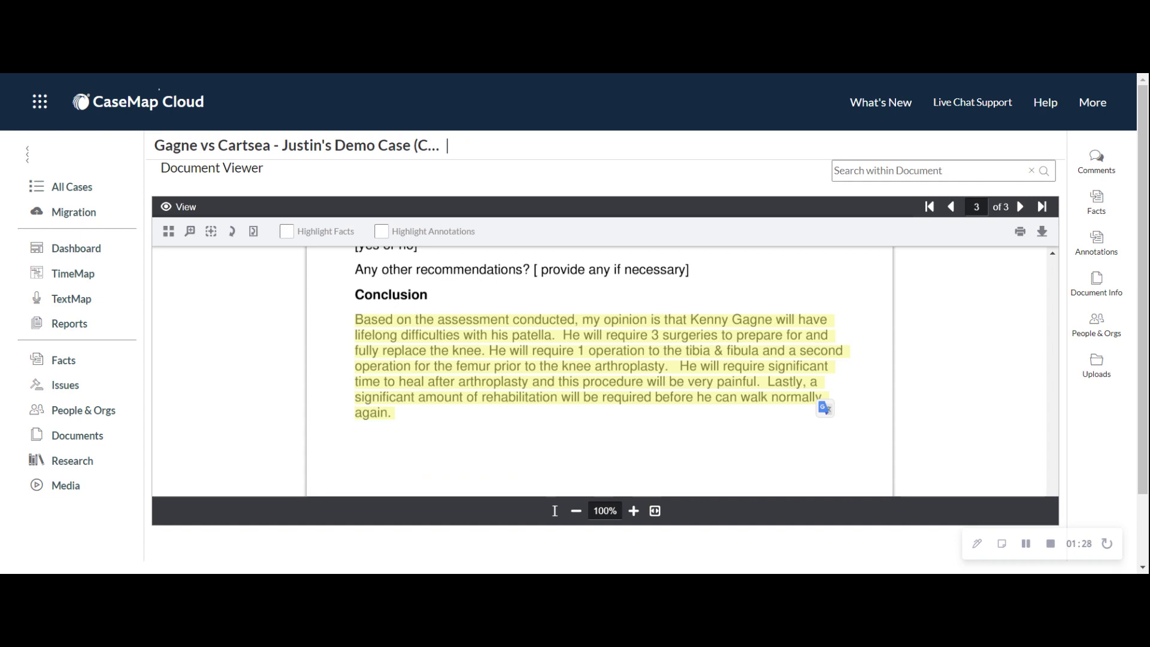
scroll(585, 373, "up", 1)
scroll(548, 385, "up", 5)
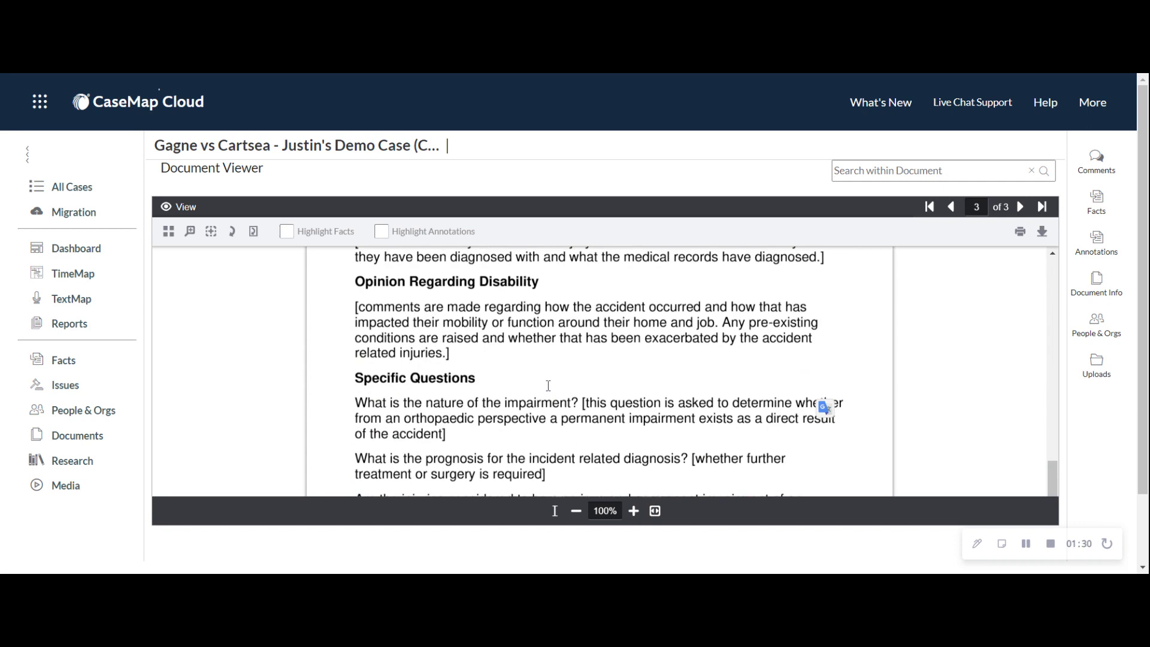
scroll(548, 385, "up", 3)
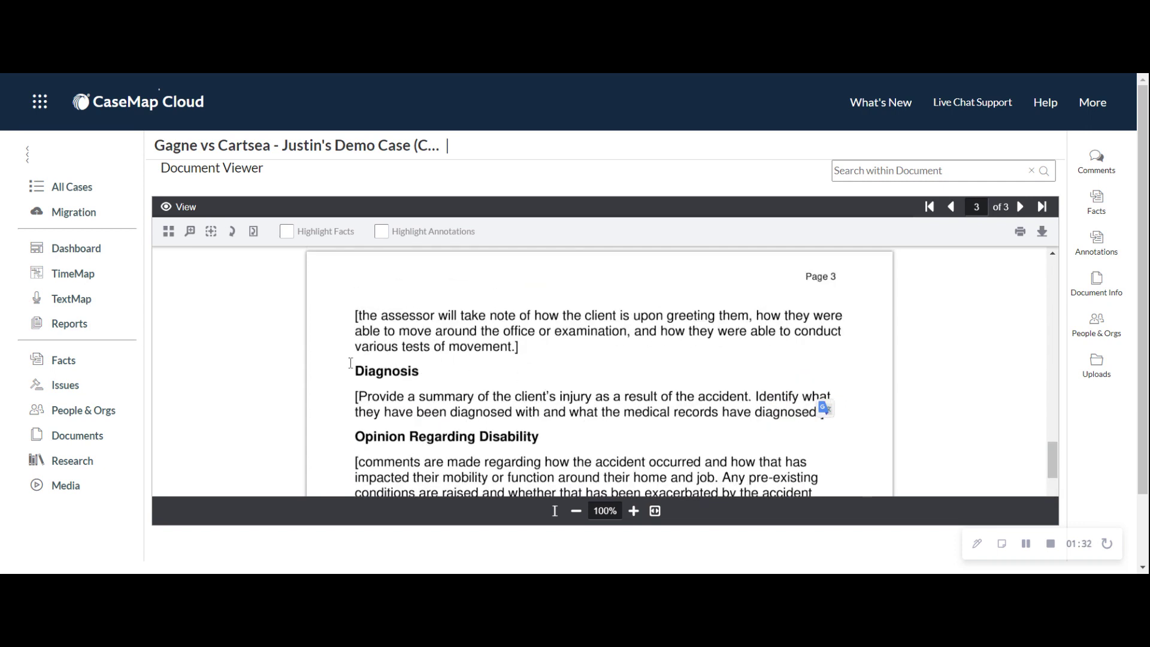
mouse_move(355, 370)
left_mouse_down()
mouse_move(438, 387)
mouse_move(827, 390)
mouse_move(825, 415)
left_mouse_up()
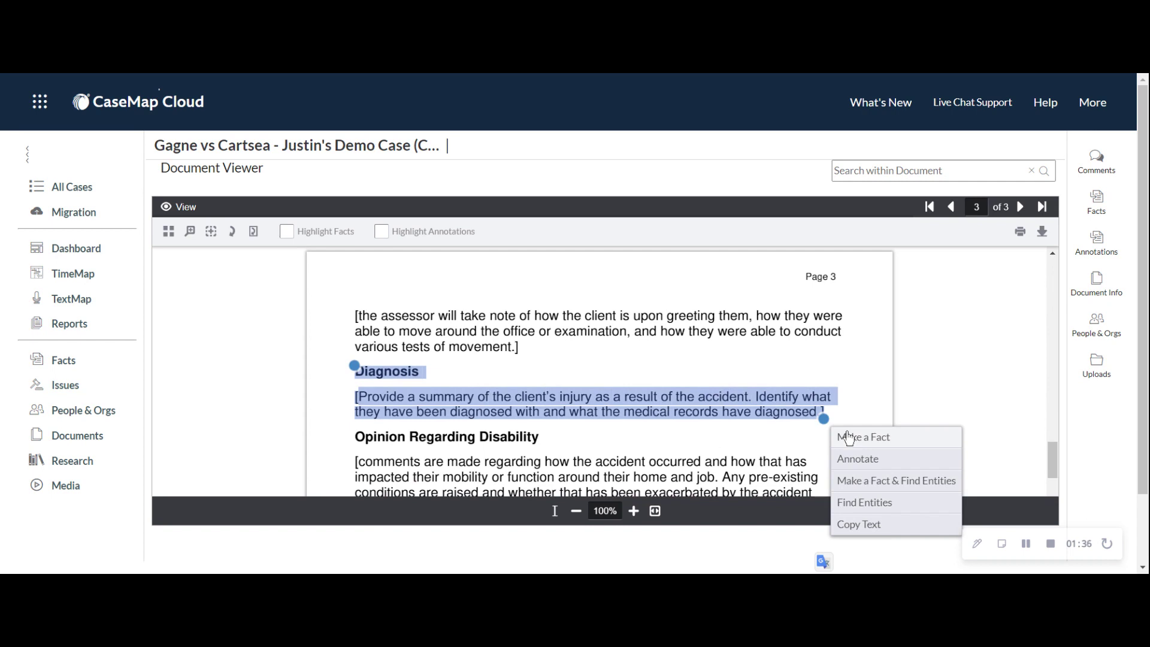
left_click(486, 349)
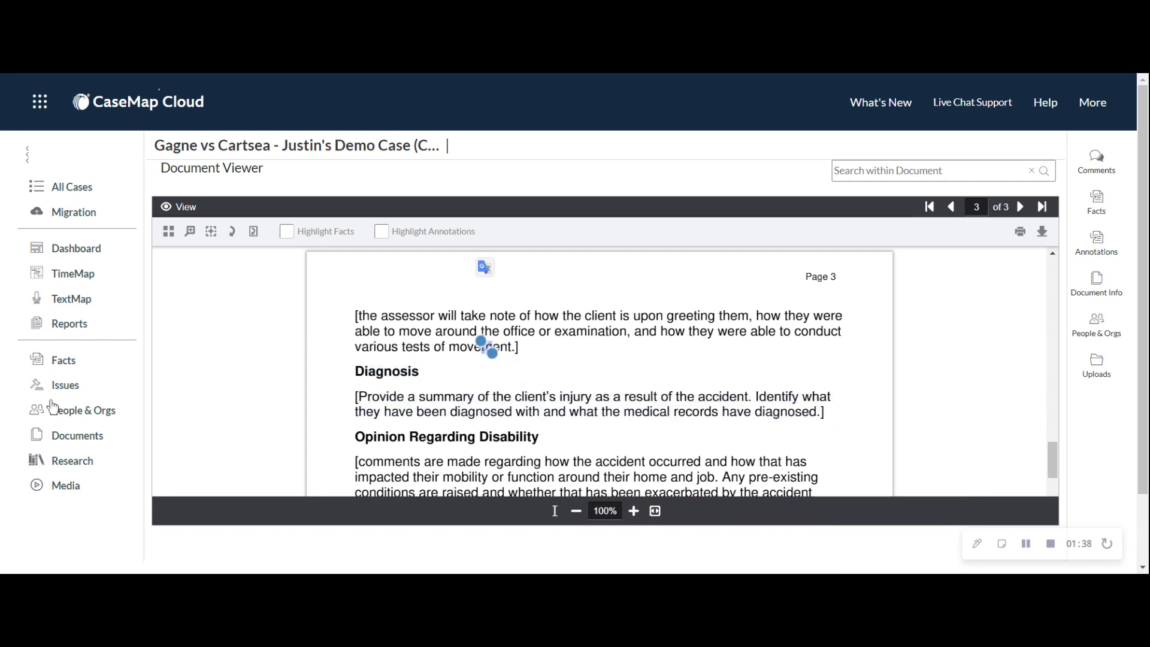
left_click(63, 360)
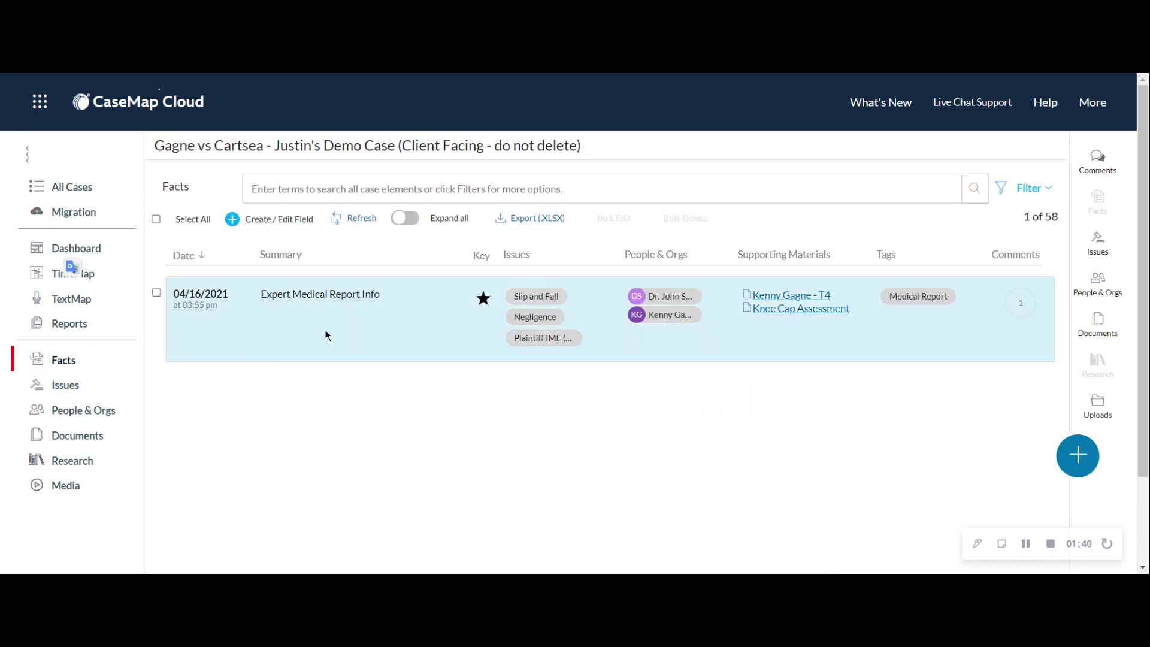
scroll(325, 335, "down", 2)
- Open the Issues Table and scroll through the 16 issues, including Negligence under Slip and Fall
left_click(66, 276)
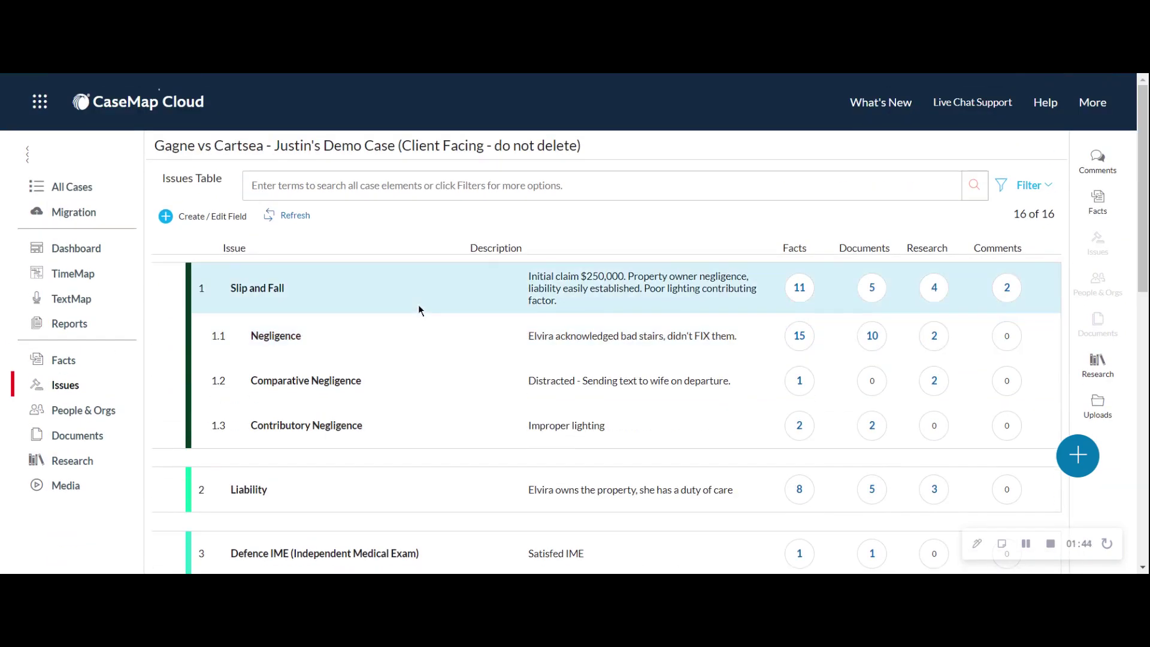
scroll(419, 310, "down", 2)
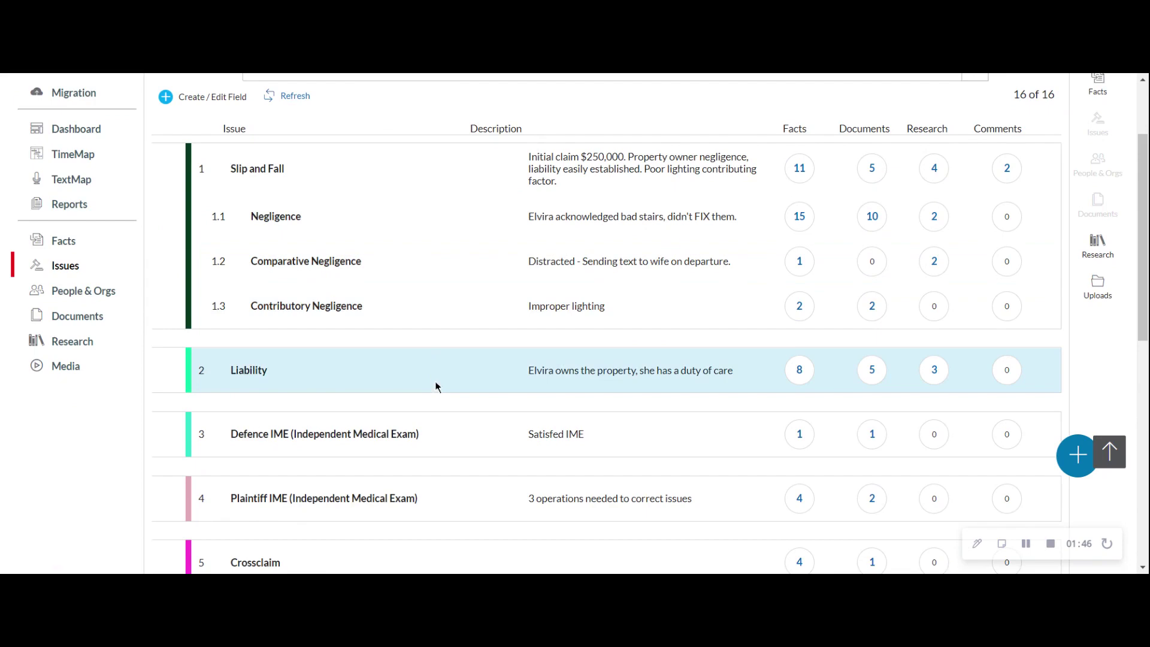
scroll(435, 387, "down", 2)
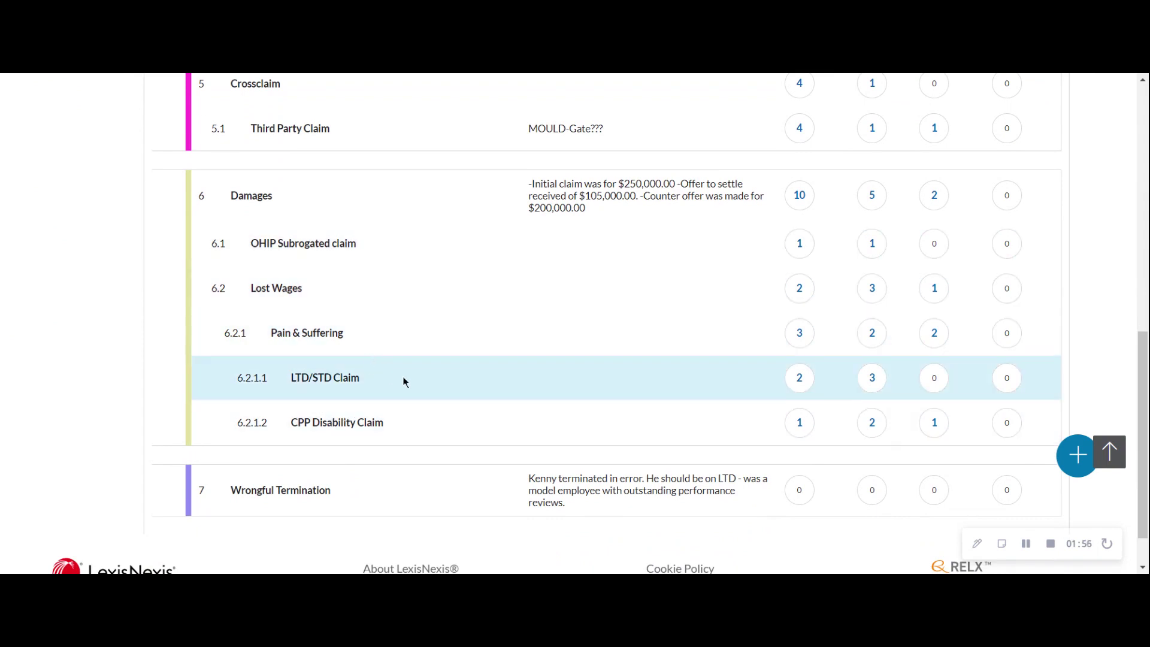
scroll(547, 342, "up", 8)
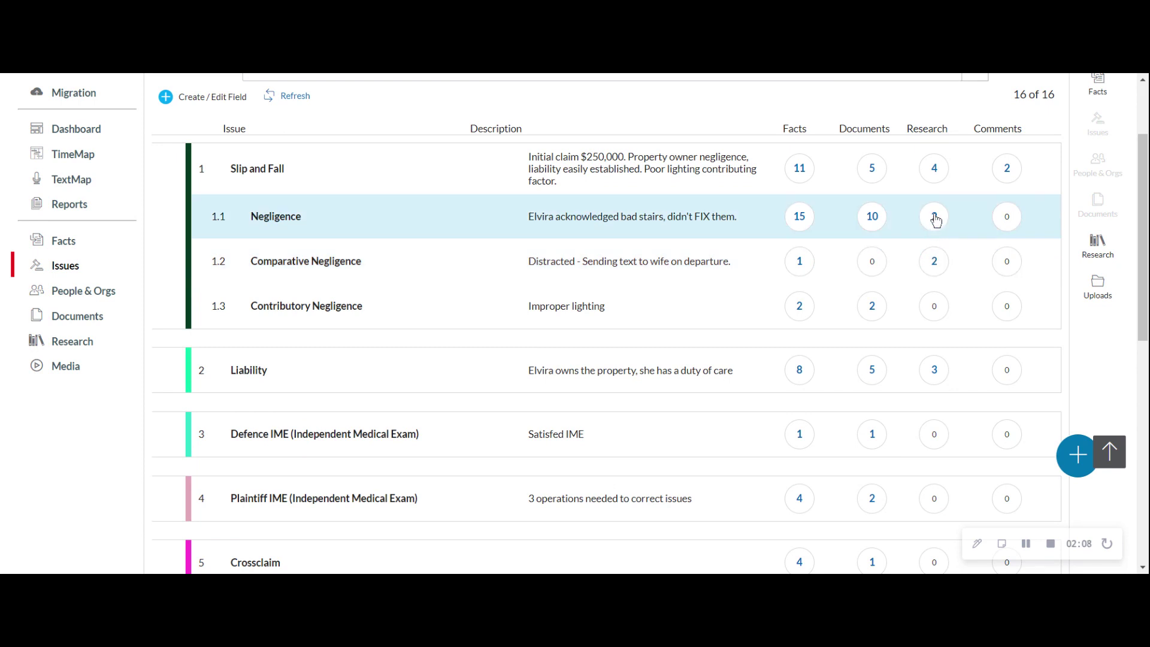
- Check the opposing expert witness's contact details in People & Orgs, then go to Research
left_click(66, 293)
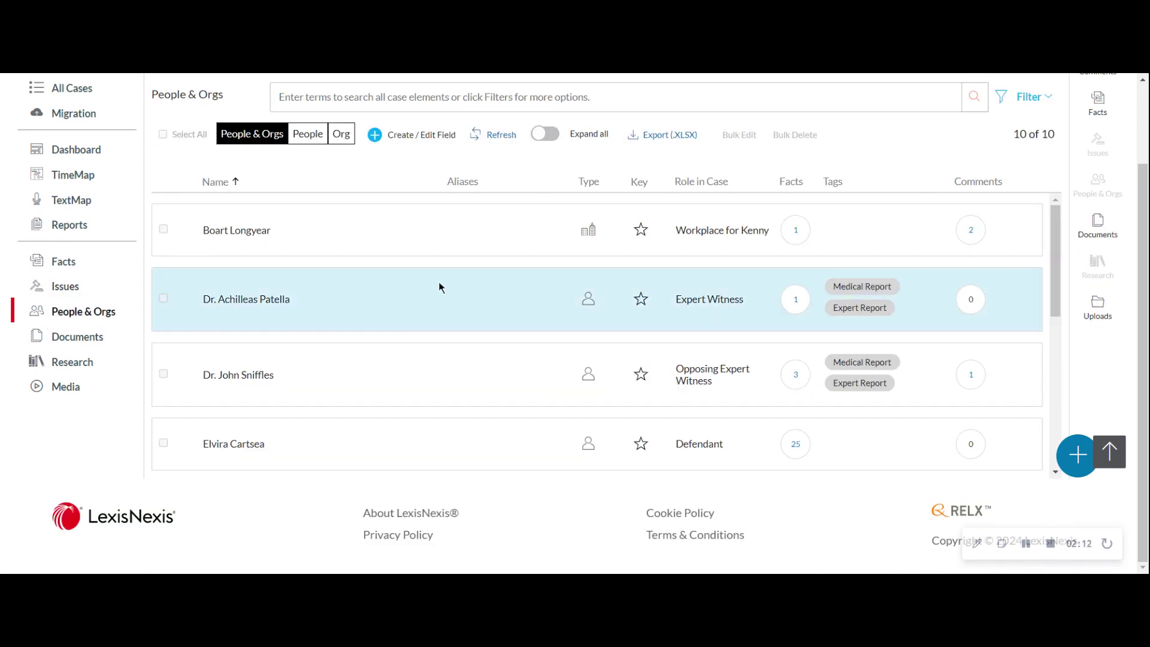
scroll(416, 388, "down", 2)
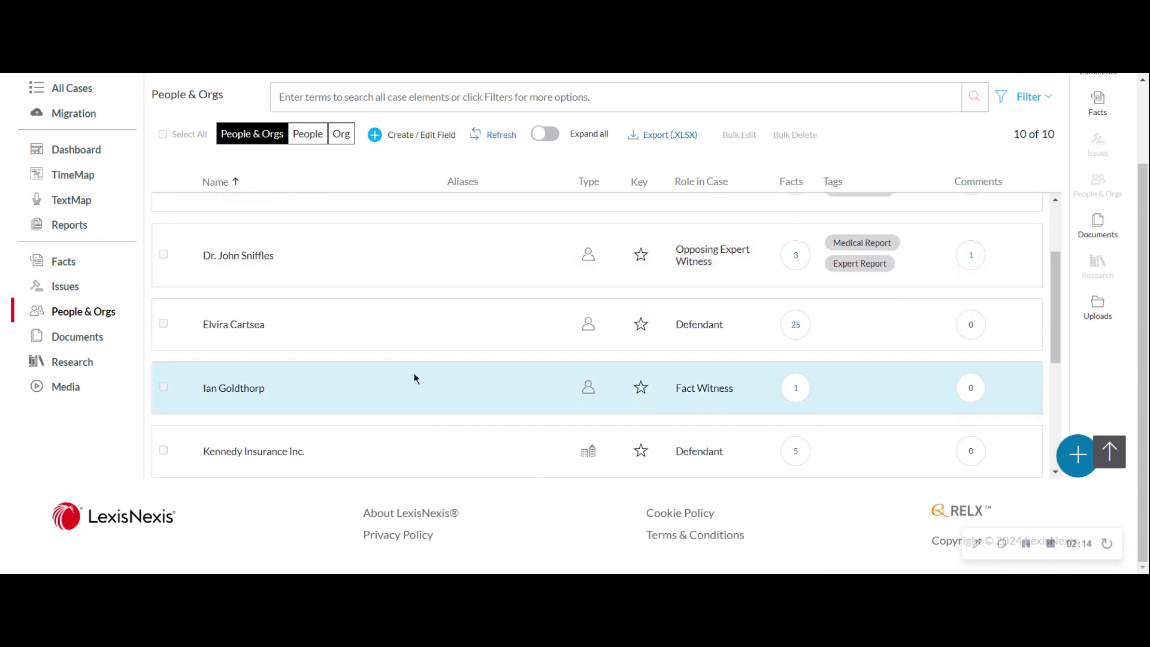
left_click(405, 266)
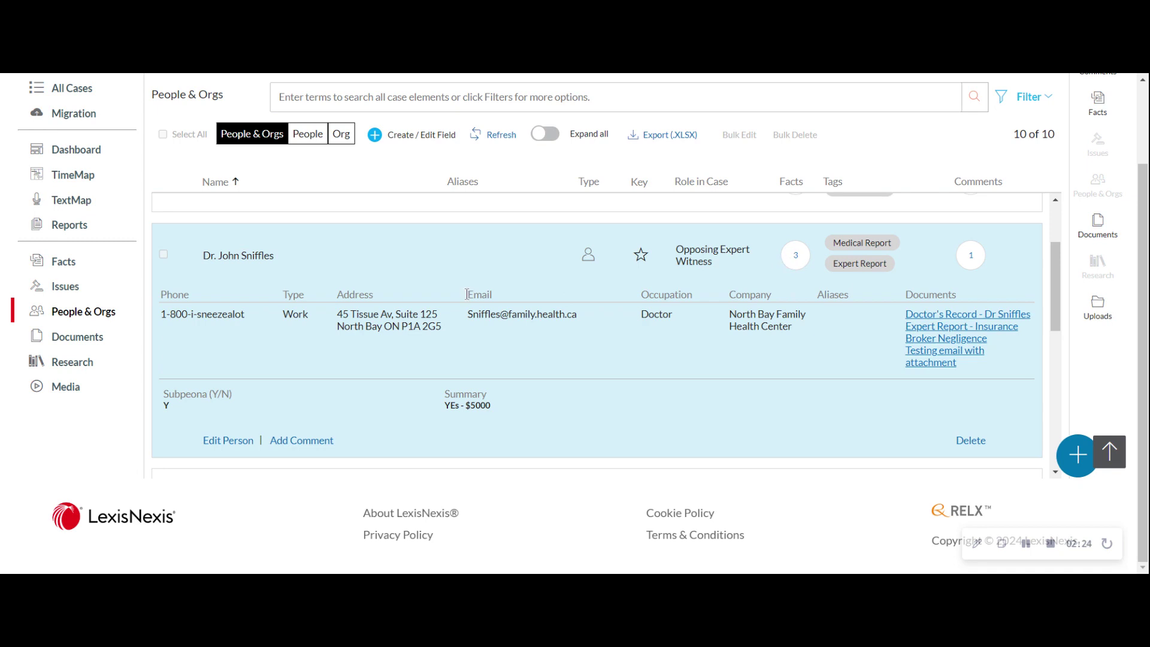
left_click(67, 364)
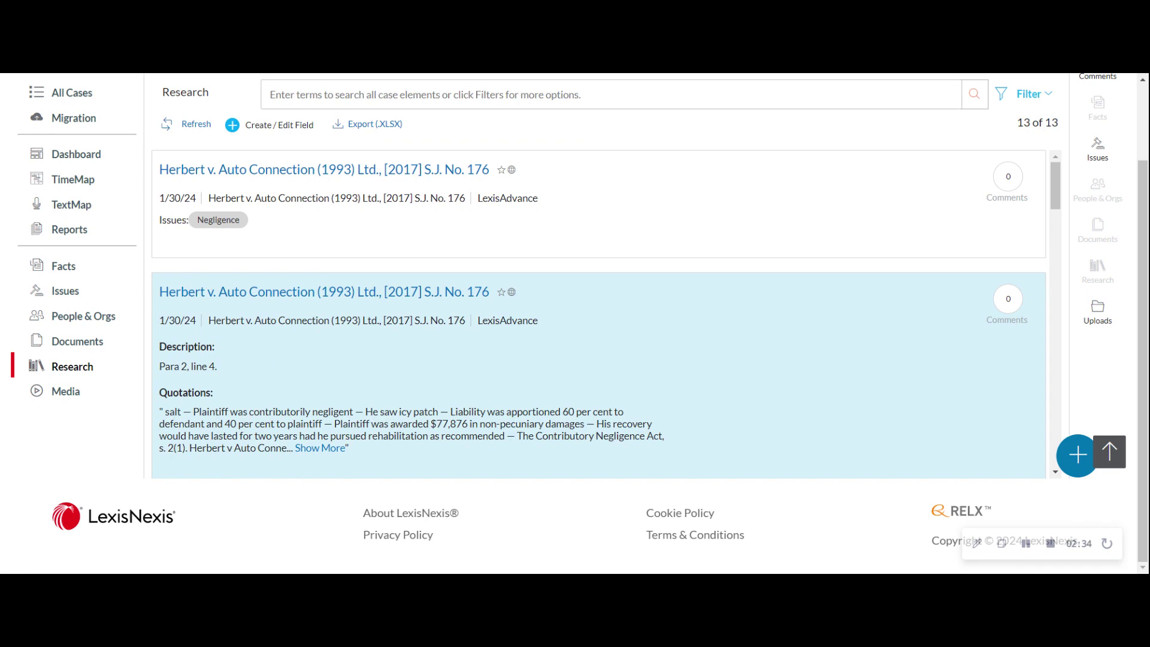
- Scroll the Research list and look at the add-research options
scroll(329, 365, "down", 10)
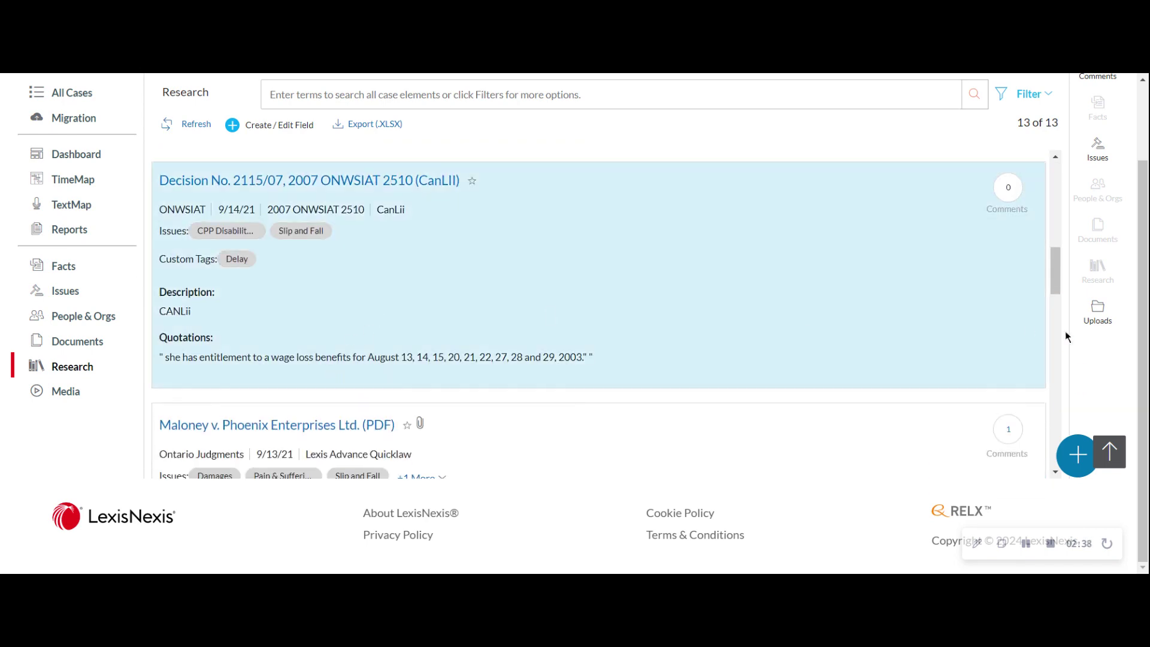
left_click(1077, 455)
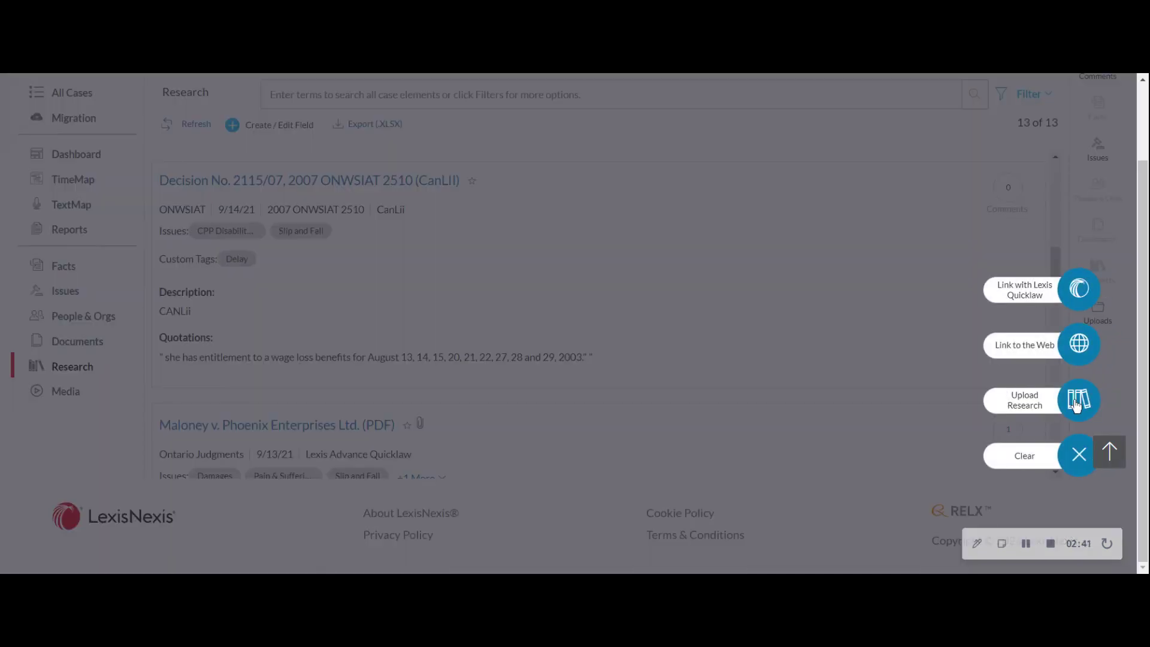
left_click(1078, 457)
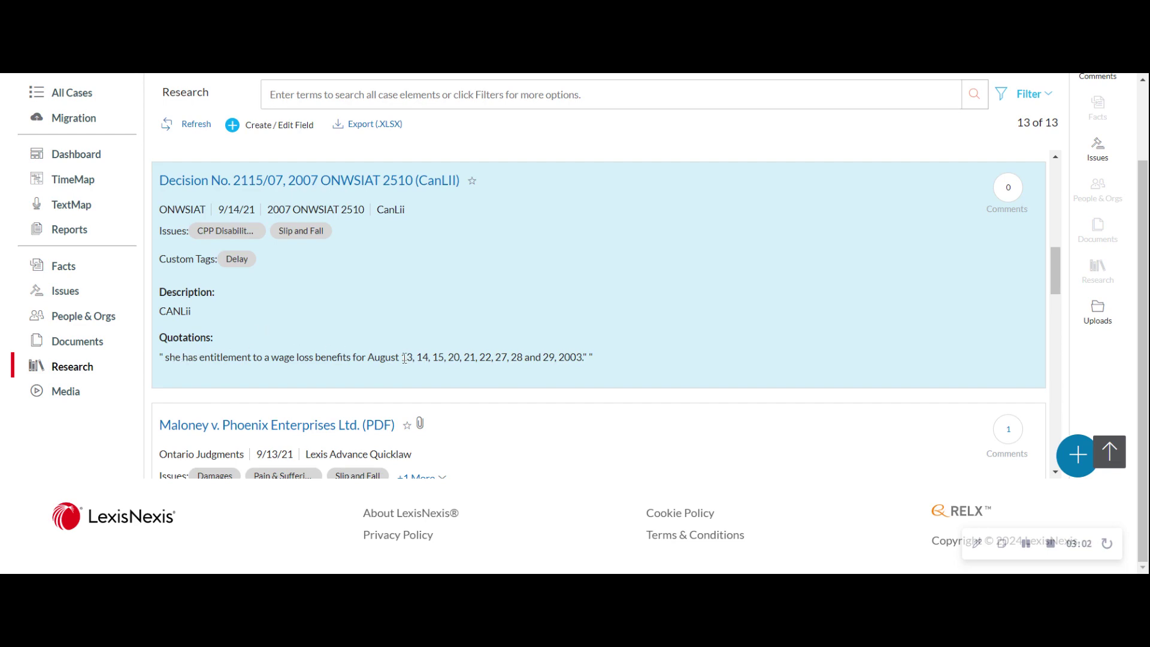
- Show all quotations on the Maloney v. Phoenix Enterprises Ltd. card via +5 Show More
scroll(405, 358, "down", 4)
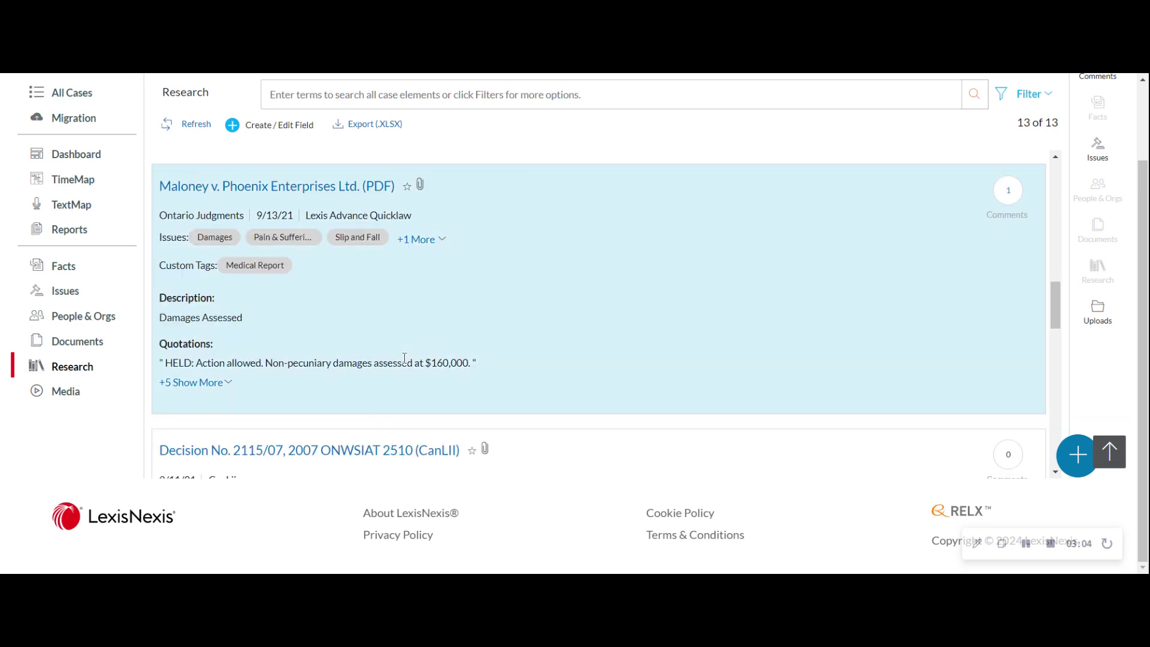
left_click(228, 384)
scroll(307, 355, "down", 2)
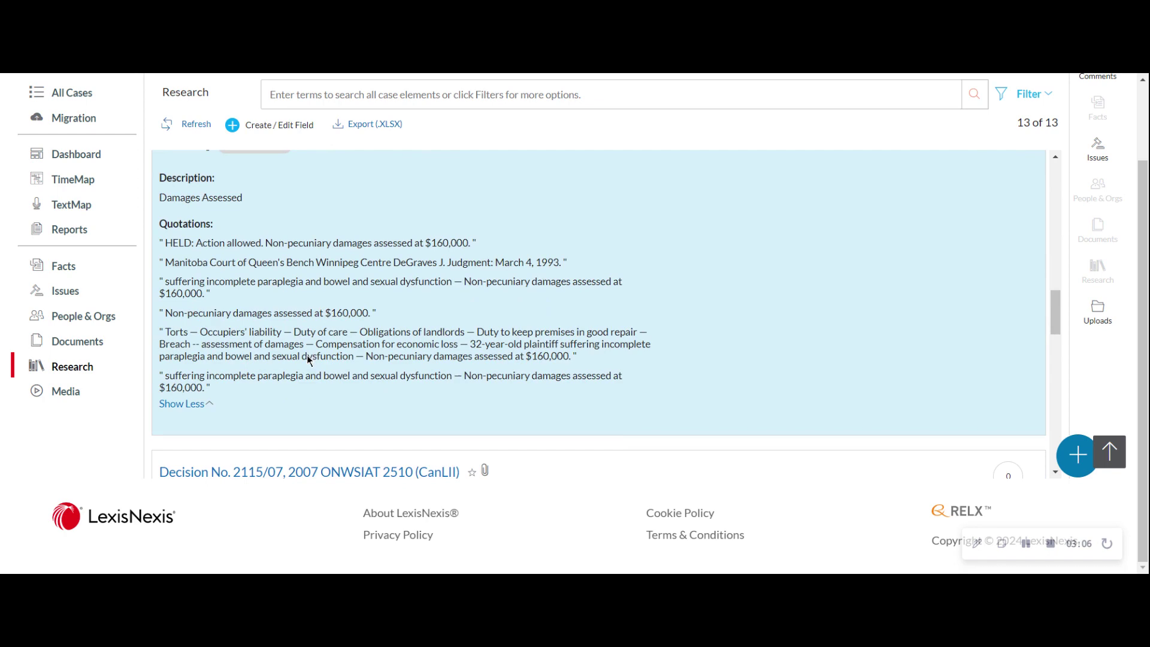
scroll(329, 397, "up", 2)
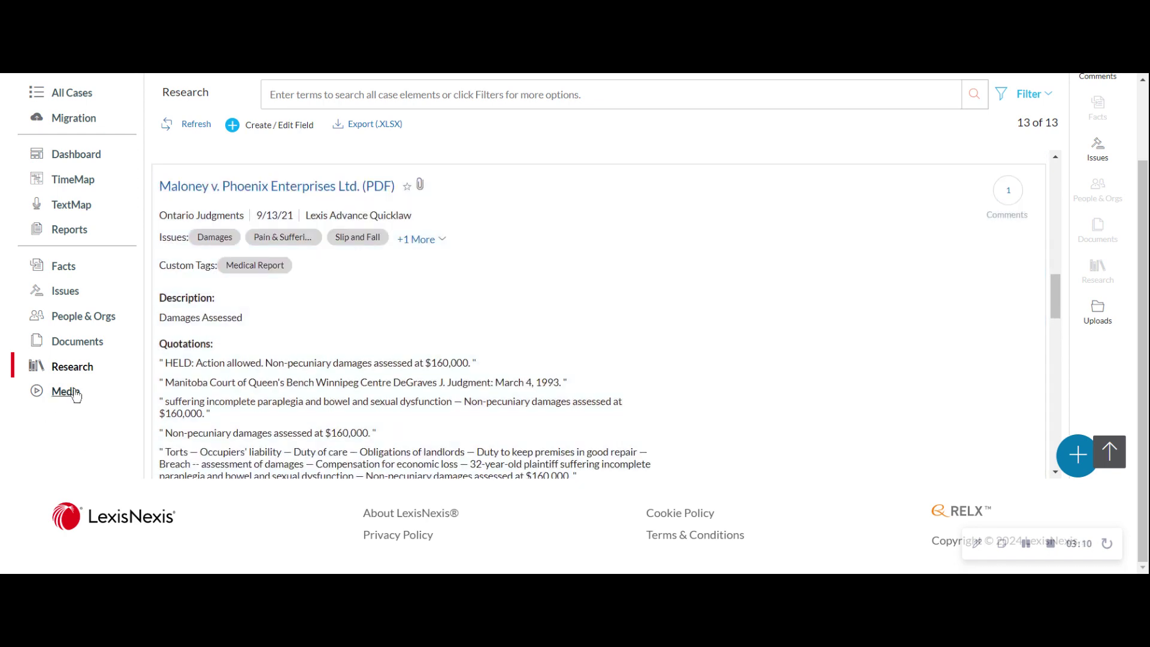
- In the 8-item Media list, expand the Family - Thanksgiving photo (1009.9 kB, tagged Medical Report)
left_click(67, 391)
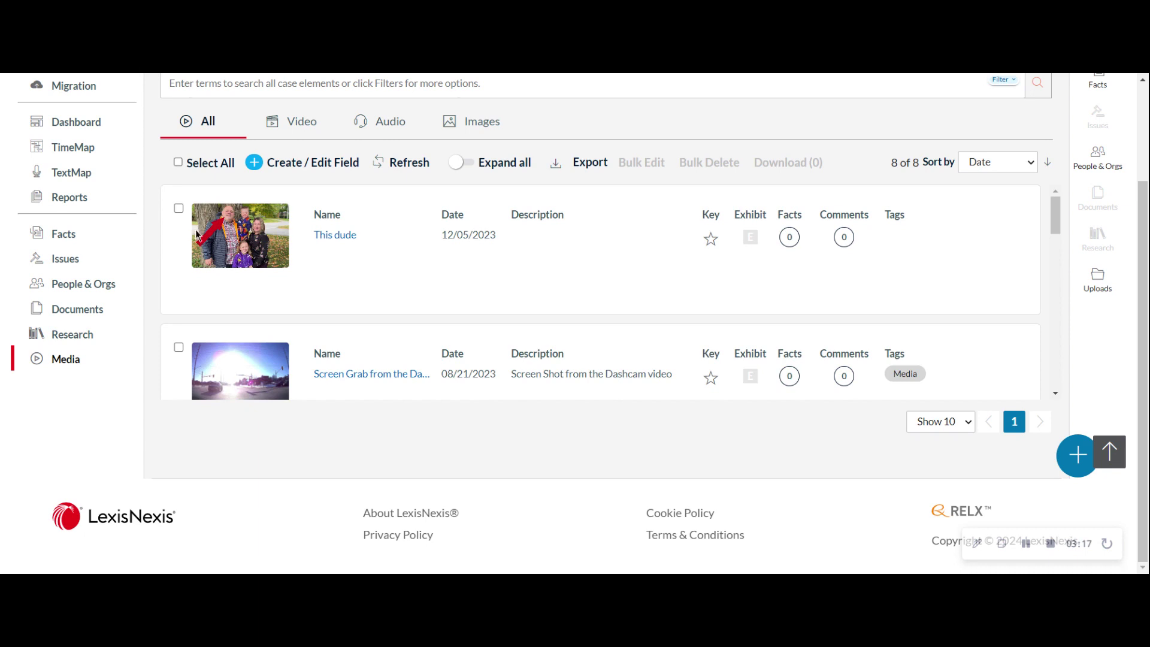
scroll(497, 298, "down", 7)
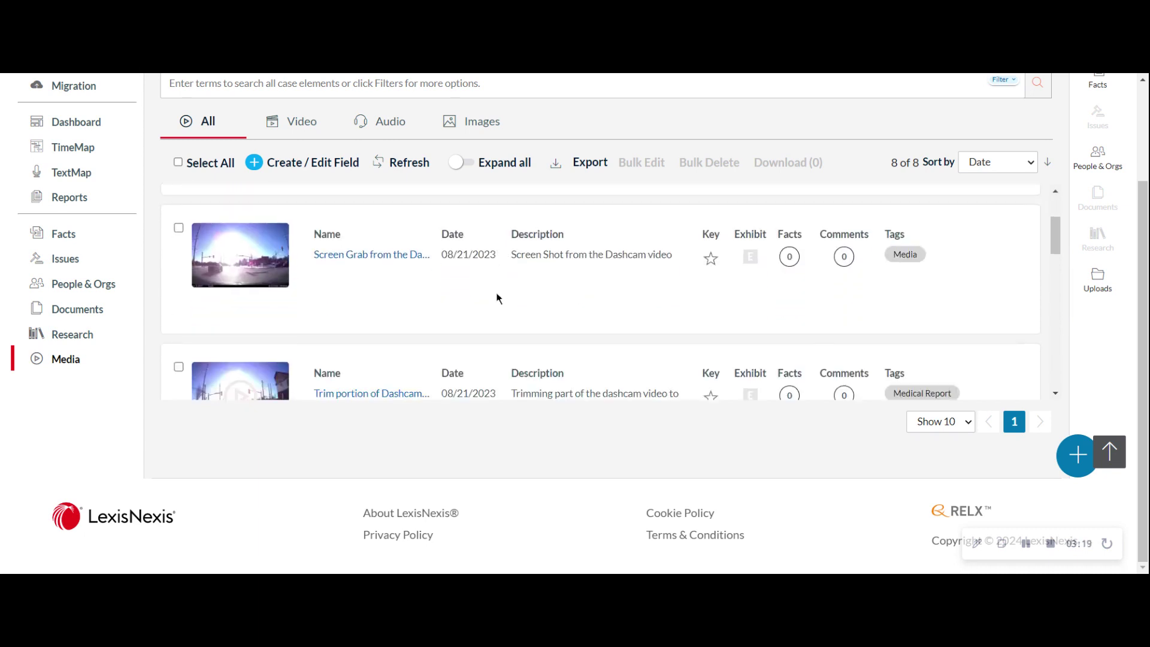
scroll(497, 297, "down", 7)
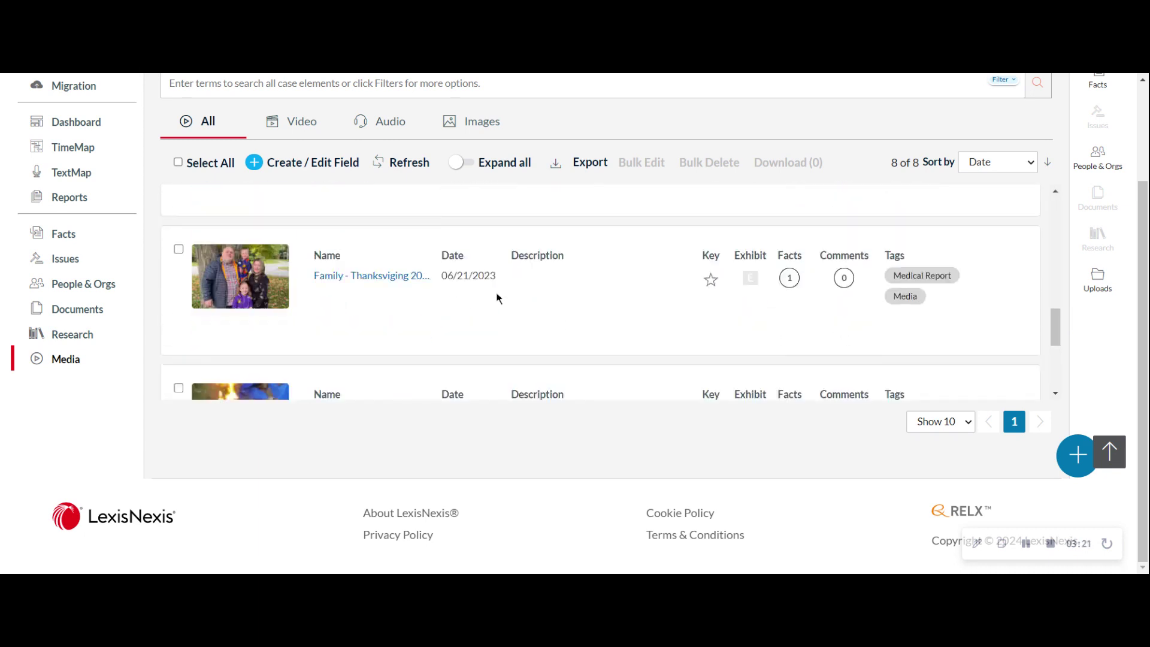
scroll(496, 301, "down", 3)
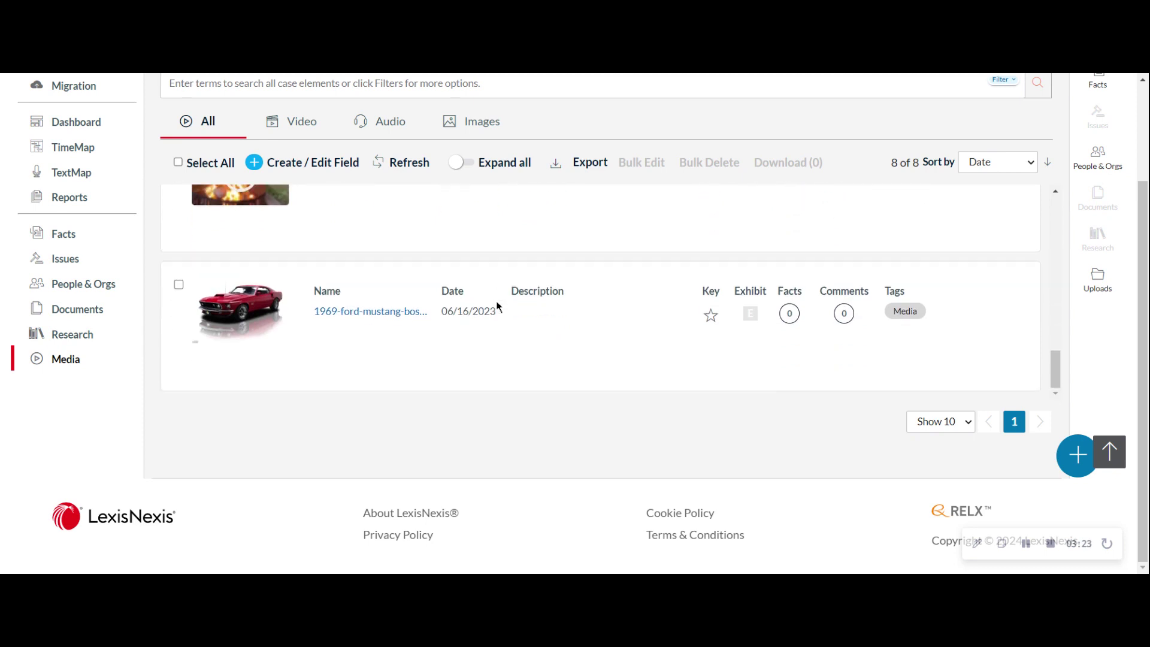
scroll(498, 303, "up", 6)
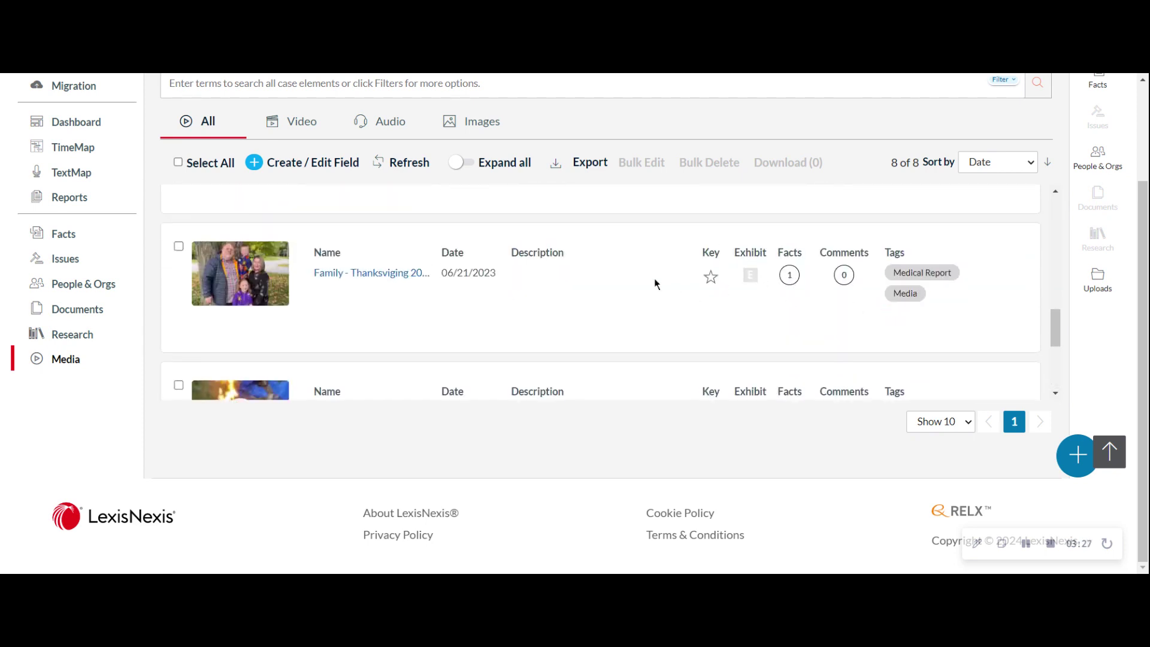
left_click(617, 299)
scroll(617, 300, "down", 2)
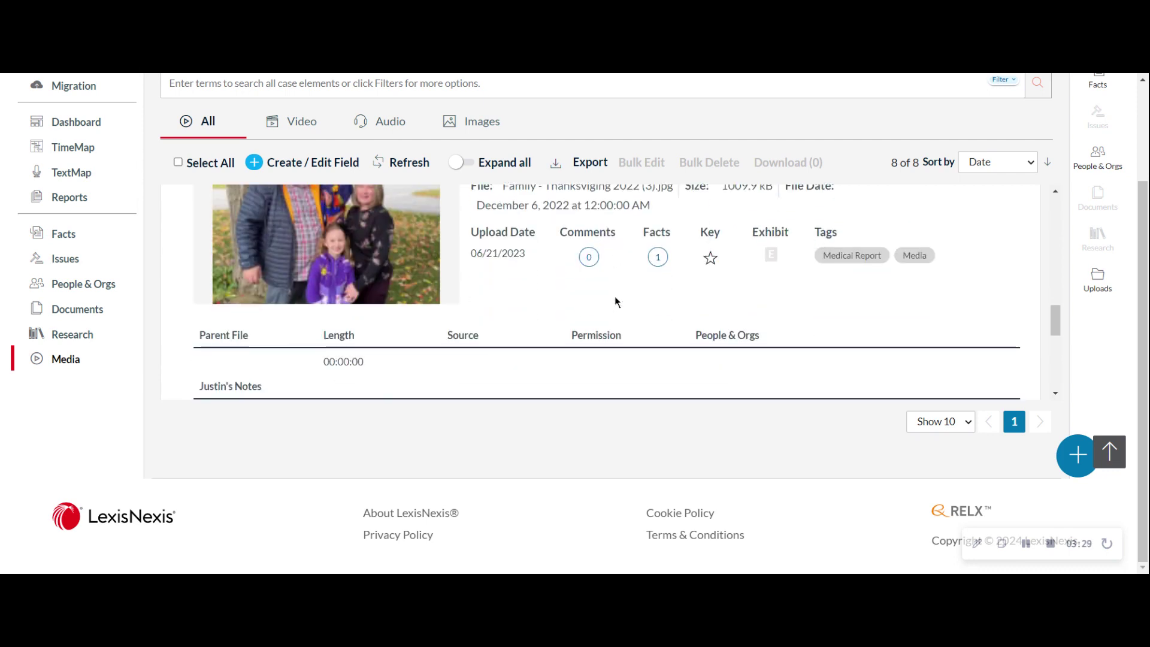
scroll(615, 296, "down", 2)
scroll(615, 296, "up", 2)
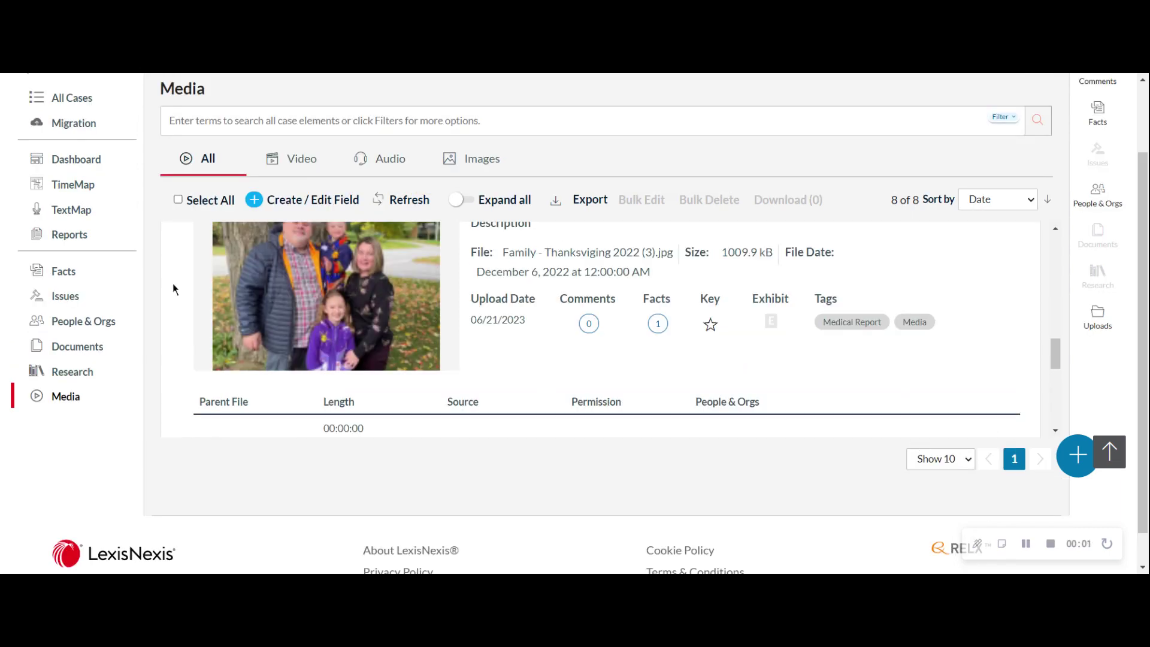
left_click(70, 209)
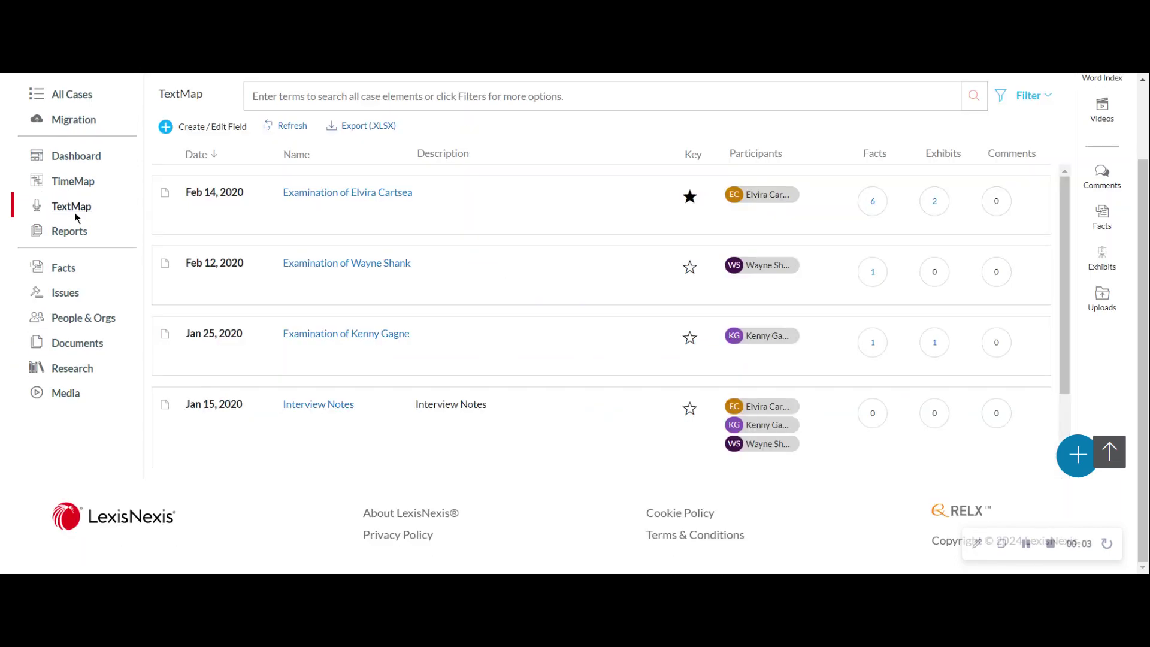
left_click(511, 195)
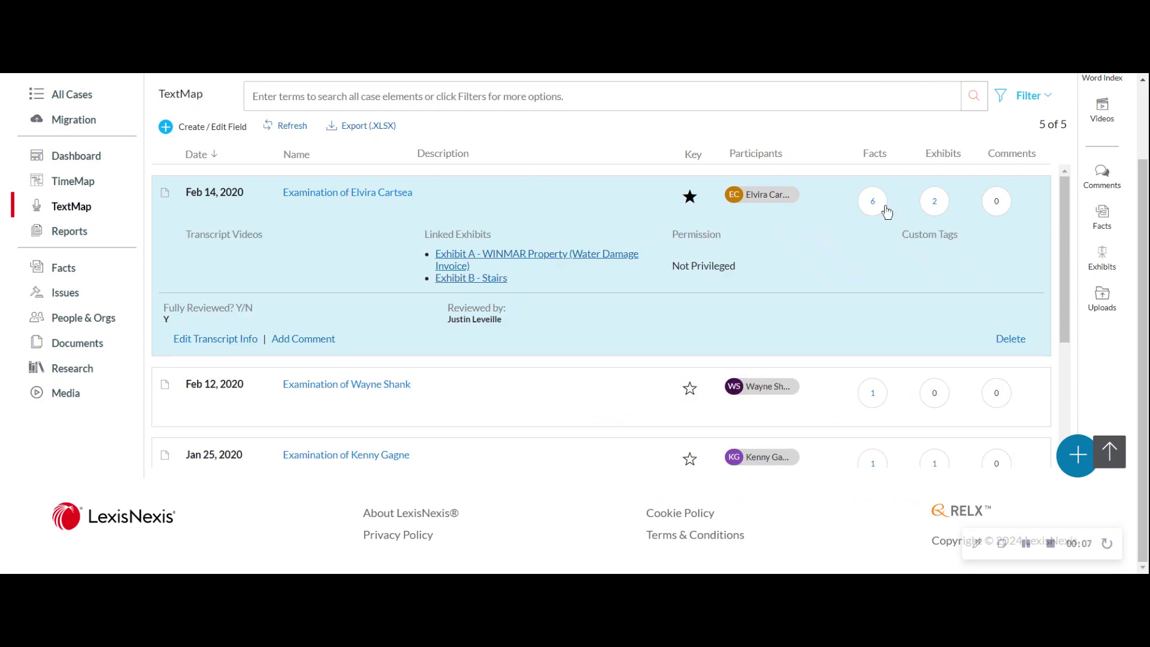
left_click(347, 199)
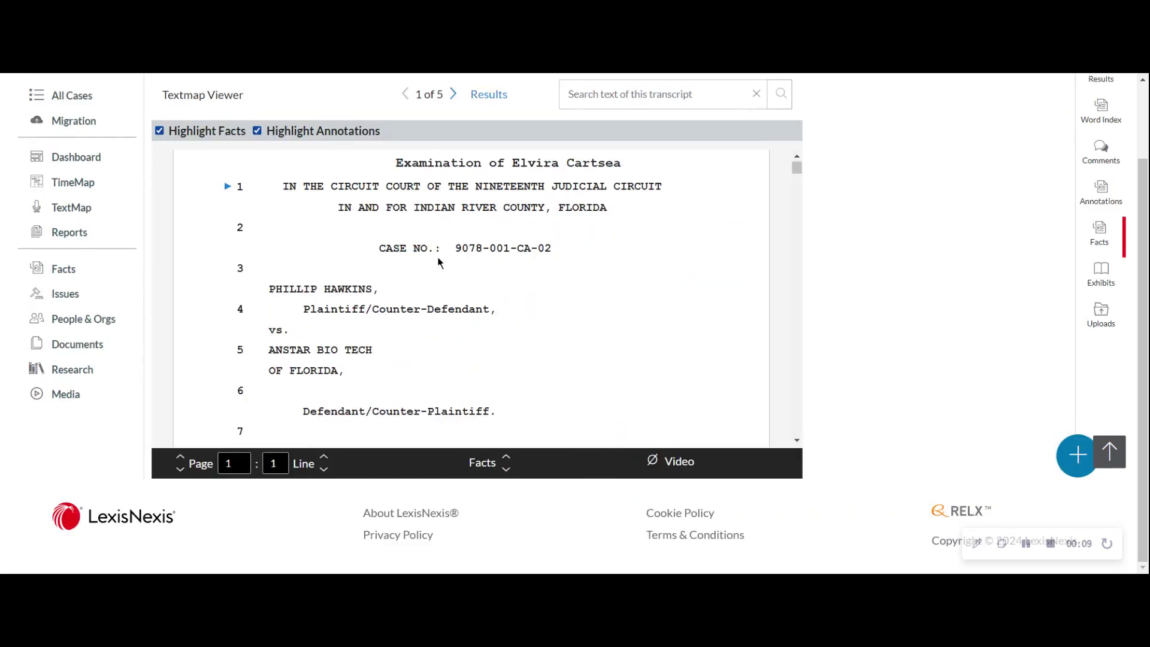
scroll(438, 261, "down", 10)
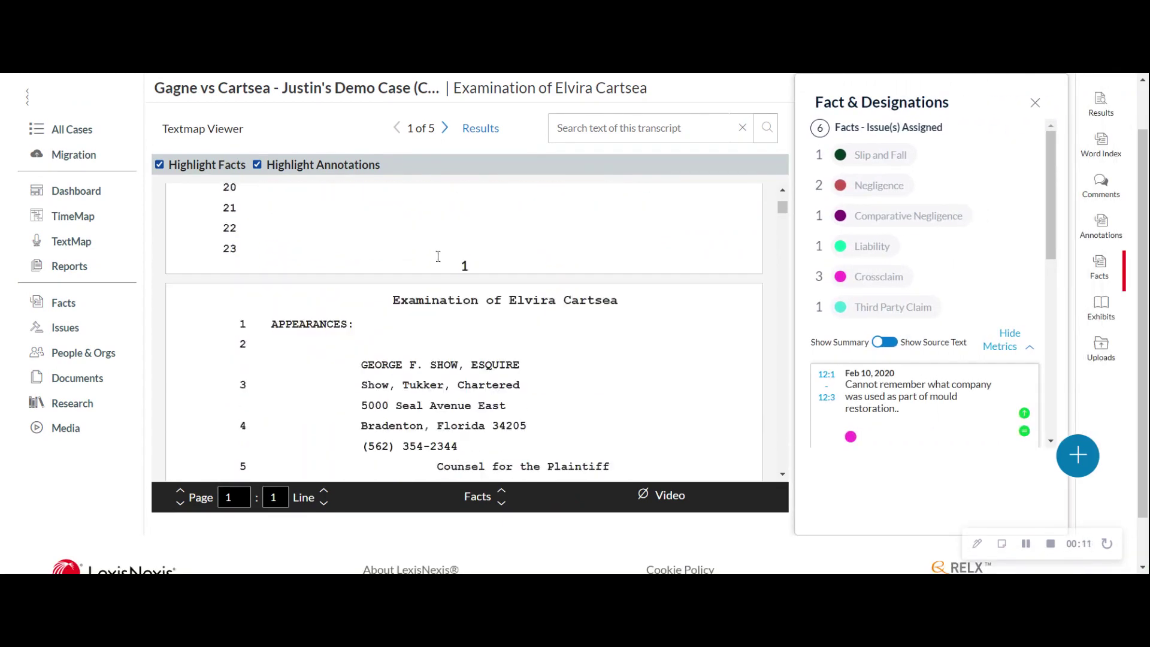
scroll(438, 257, "down", 15)
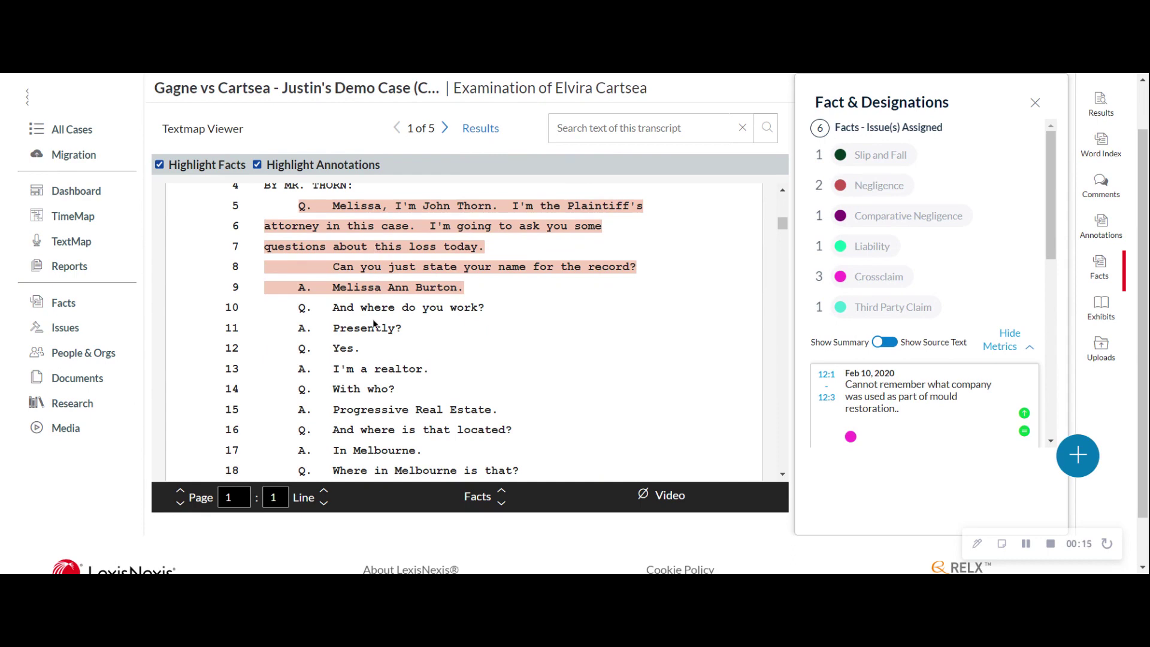
- Jump to the mould-restoration fact at 12:1 to highlight its page-12 transcript passage
left_click_drag(298, 349, 447, 372)
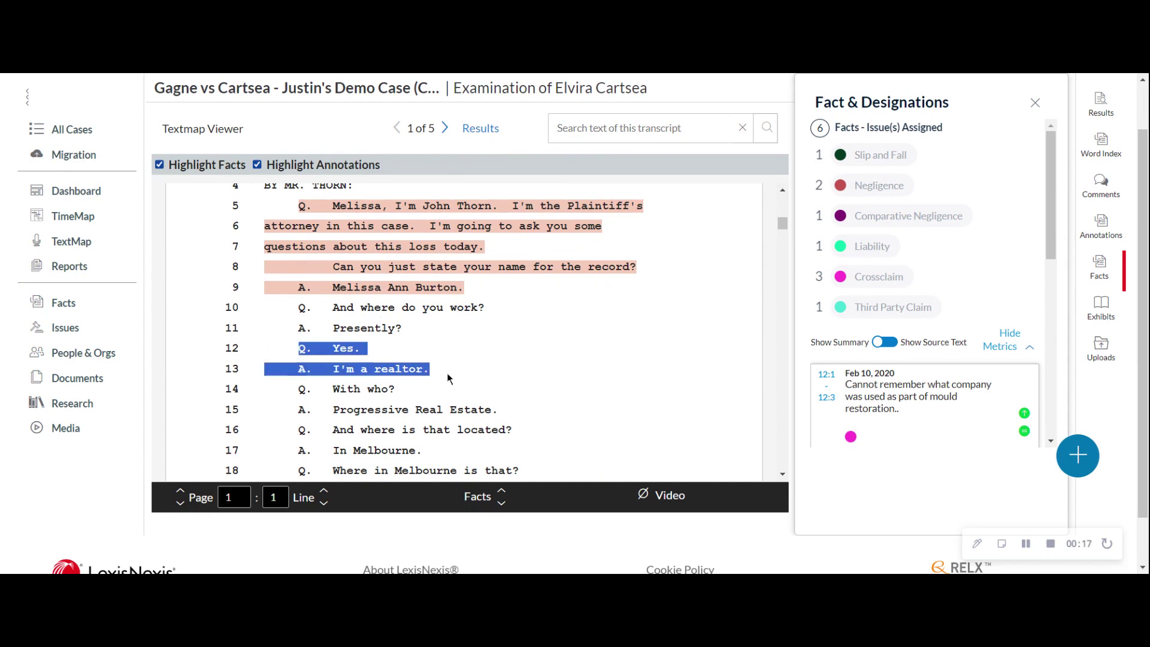
left_click(649, 339)
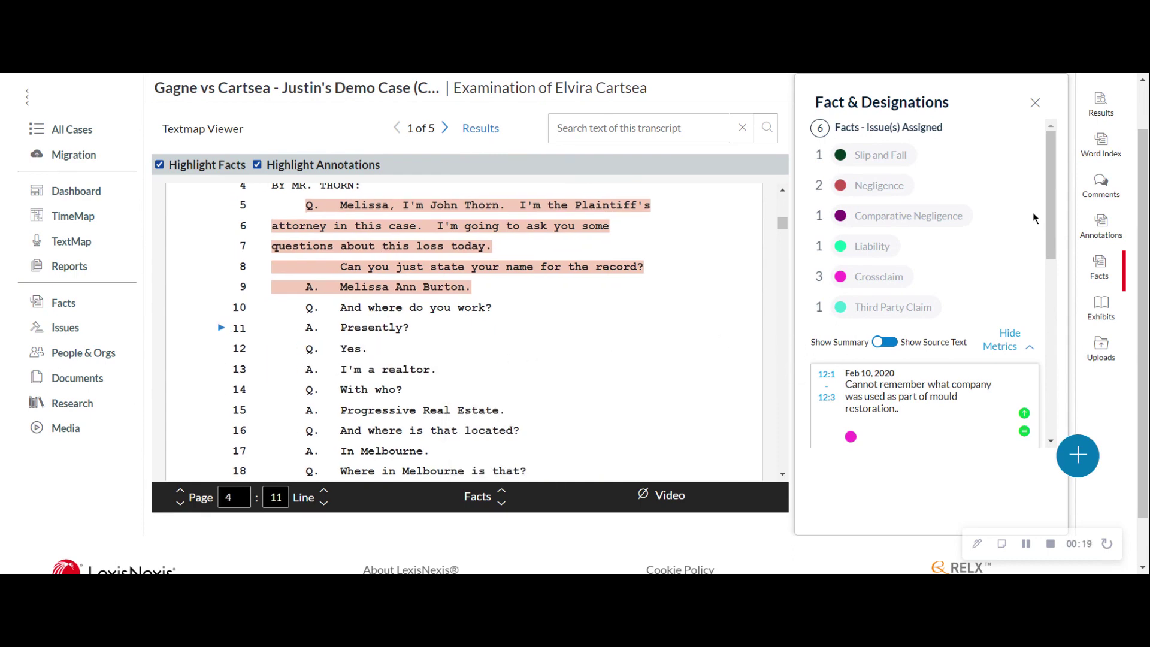
left_click_drag(1048, 193, 1054, 221)
scroll(1010, 232, "down", 2)
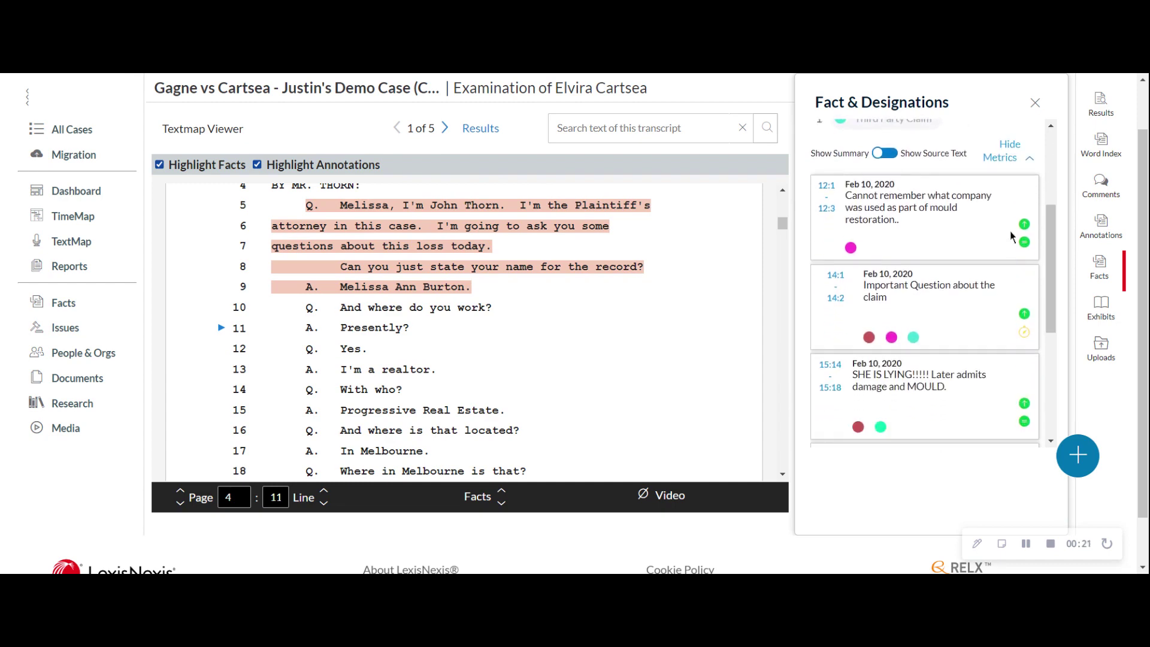
left_click(885, 210)
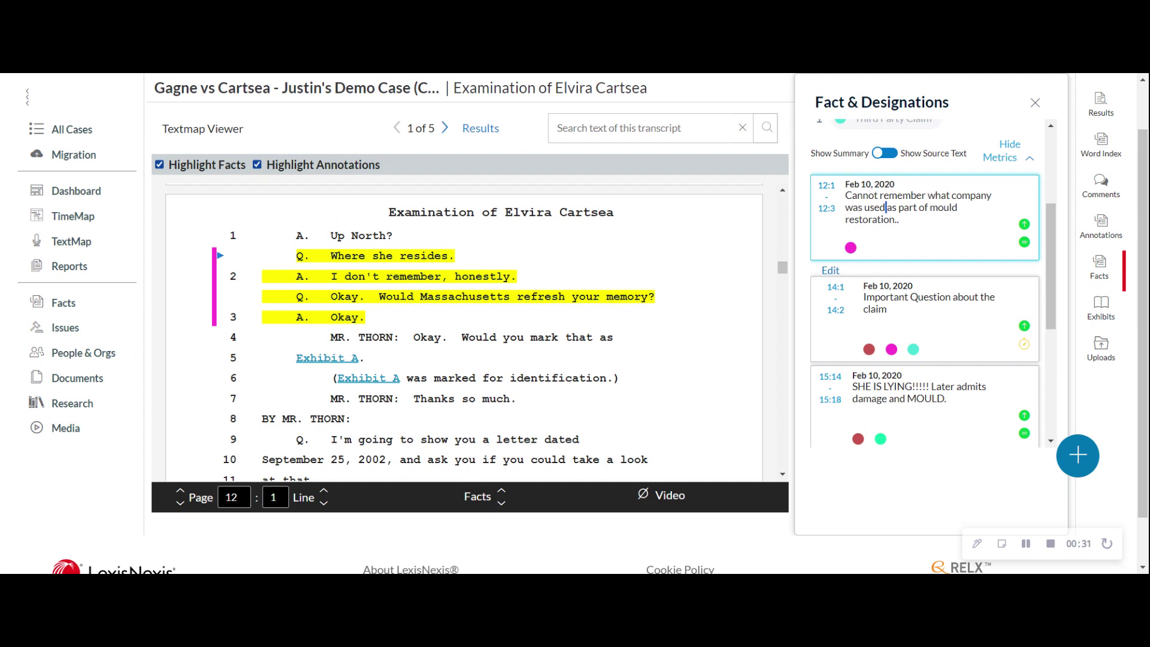
scroll(515, 392, "down", 2)
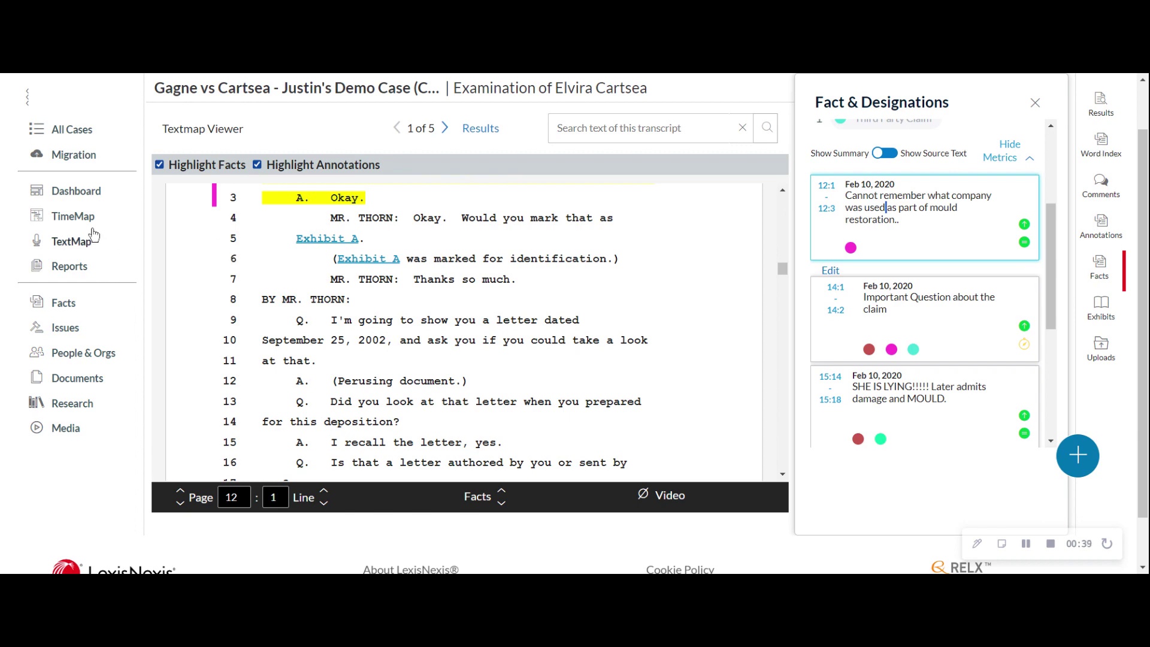
left_click(73, 217)
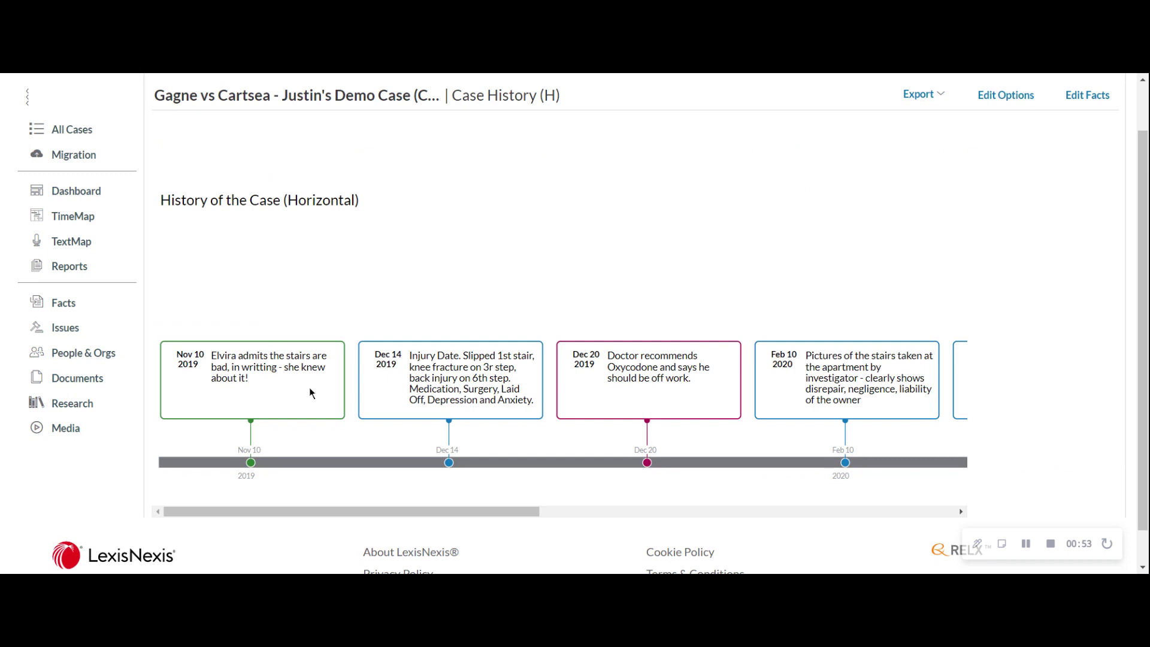
- Scroll the Case History (H) timeline past the Jan 2021 OHIP Report to Apr 2021
left_click_drag(383, 510, 717, 494)
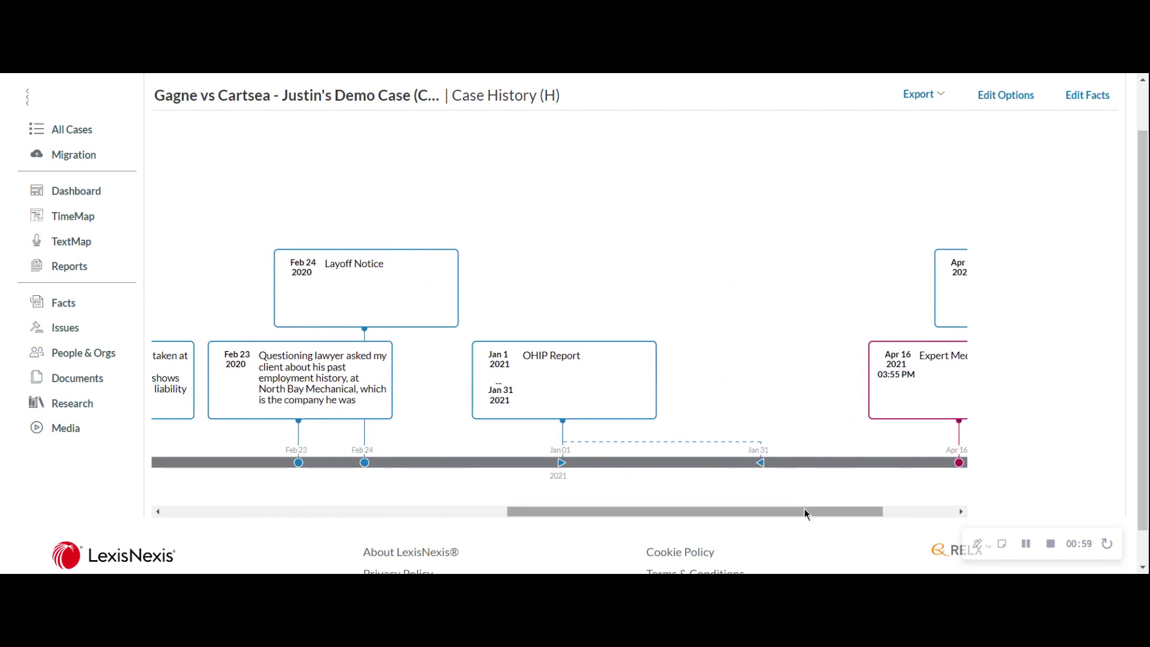
left_click_drag(805, 513, 889, 505)
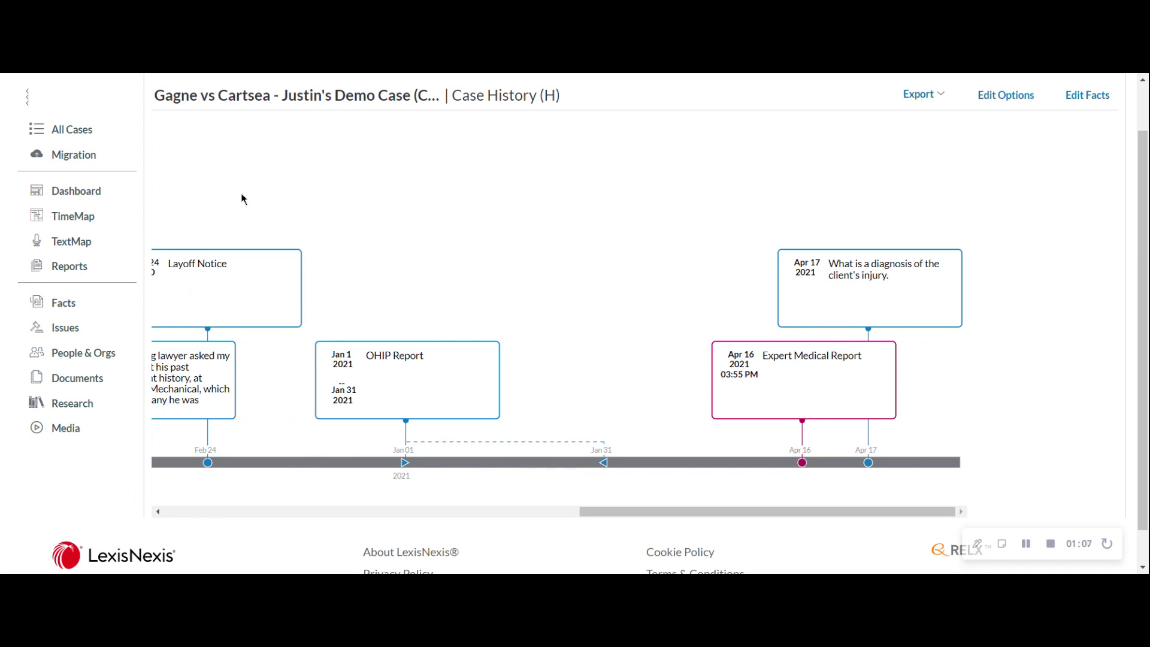
- Display the He Said - She Said vertical TimeMap and review its Feb 2016–Jun 2019 events
left_click(72, 216)
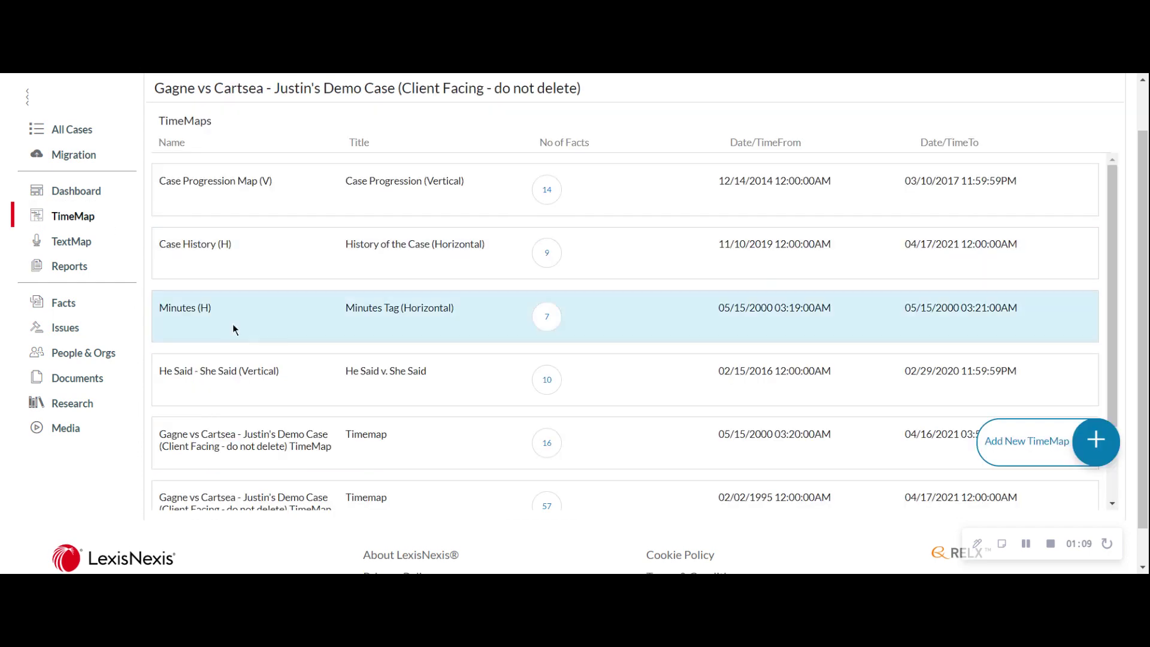
left_click(318, 392)
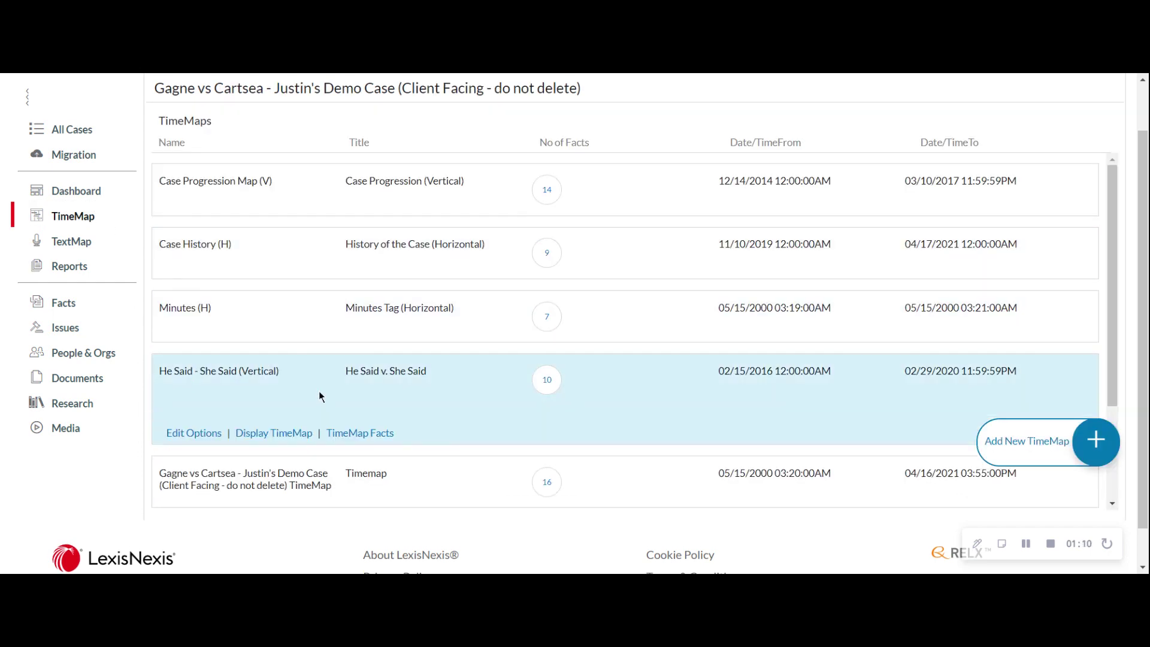
left_click(272, 430)
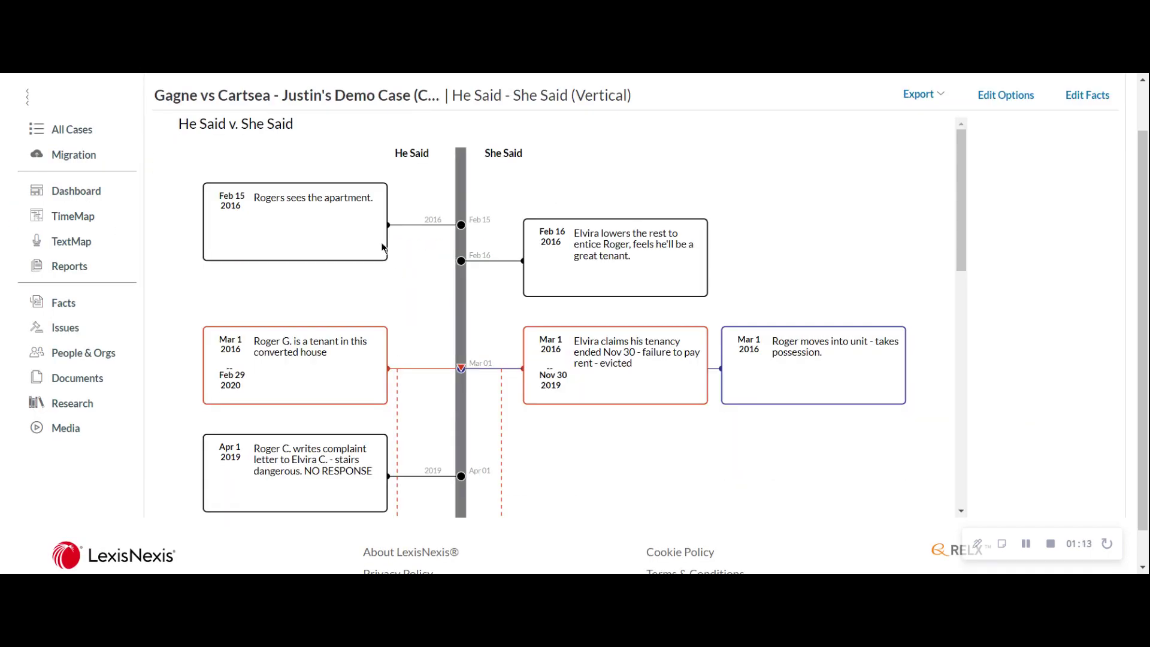
scroll(426, 318, "down", 2)
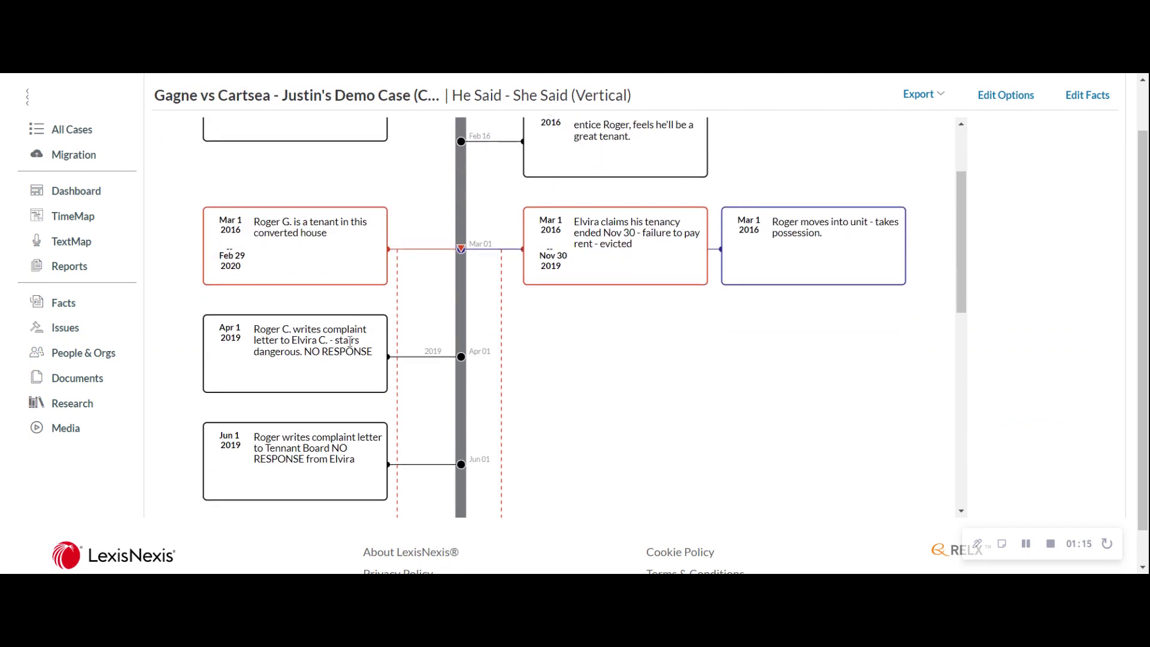
left_click_drag(304, 352, 369, 370)
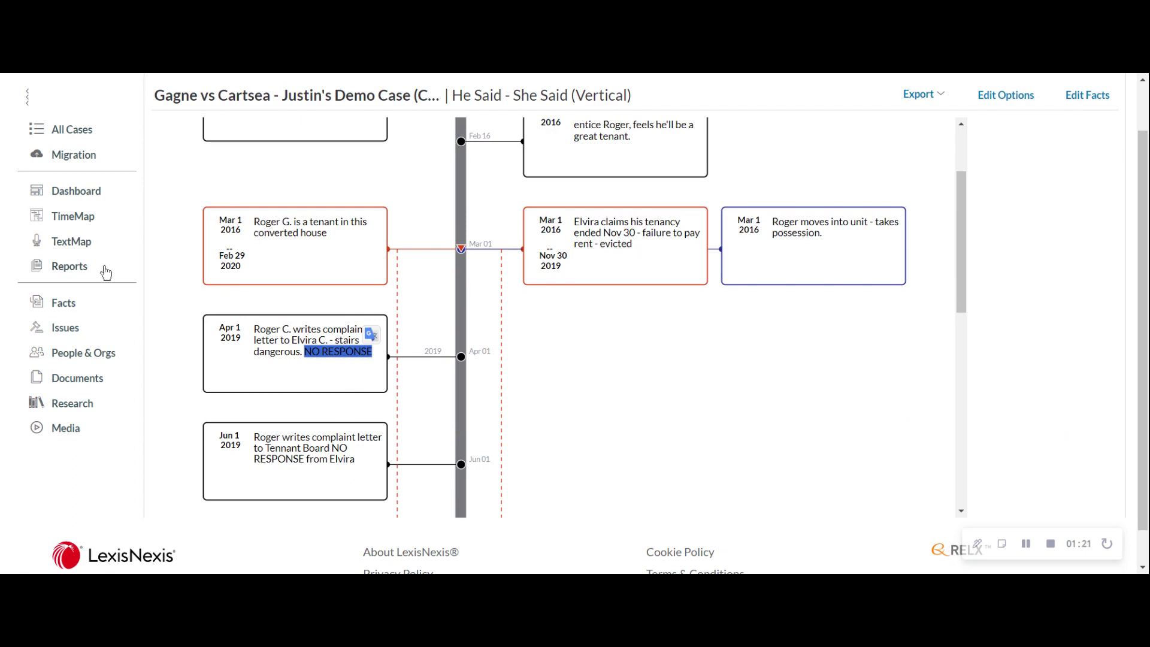
- Browse the Reports list, including Fact Chronology, Document Index and Transcript Word Index
left_click(81, 271)
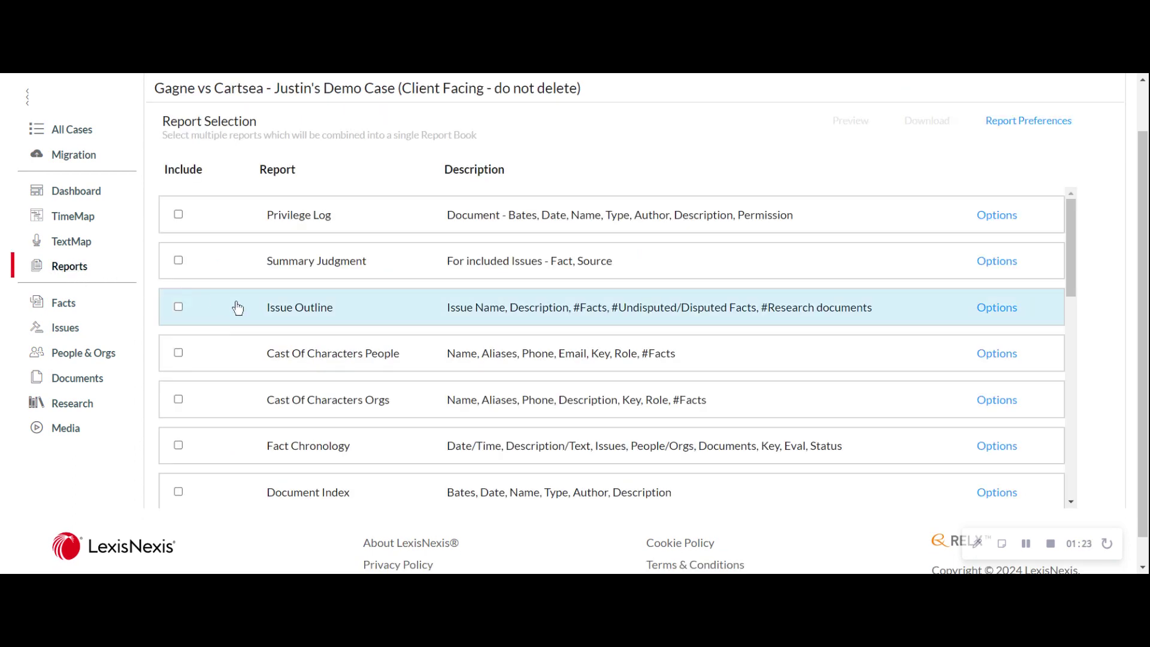
scroll(238, 308, "down", 10)
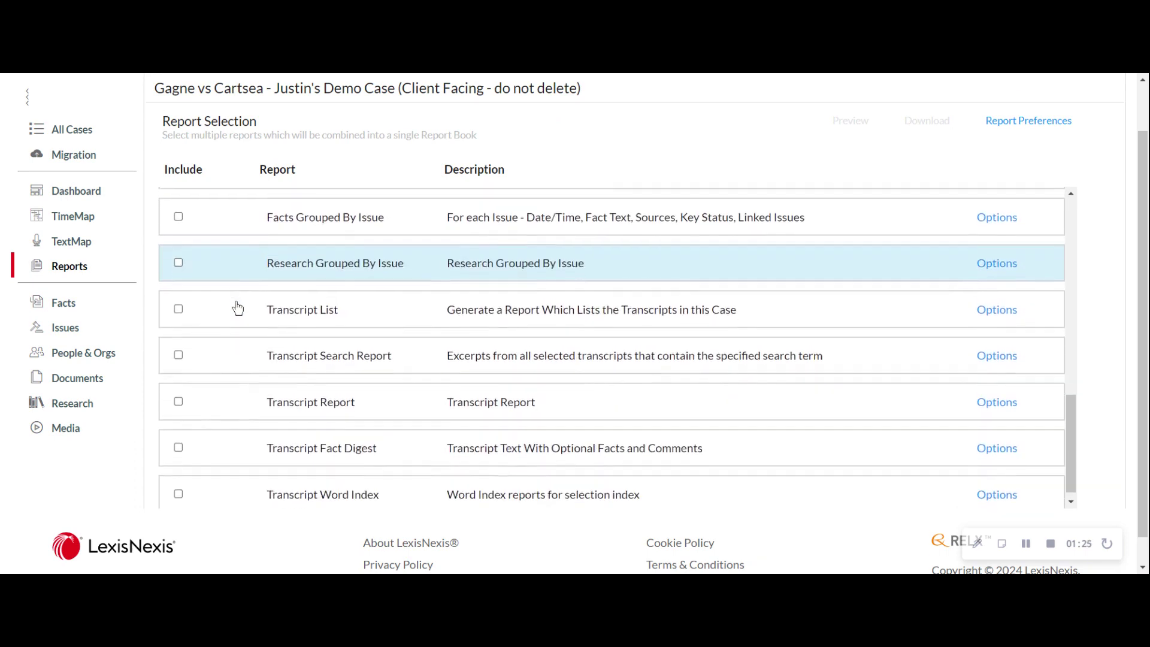
scroll(238, 308, "up", 5)
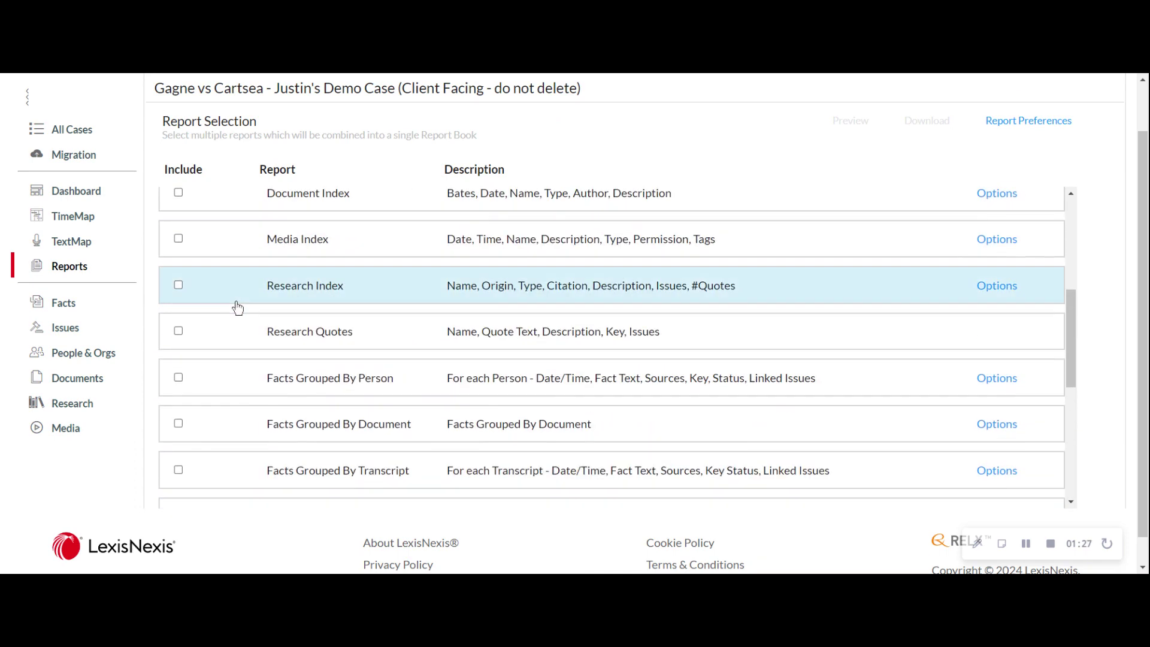
scroll(238, 308, "up", 3)
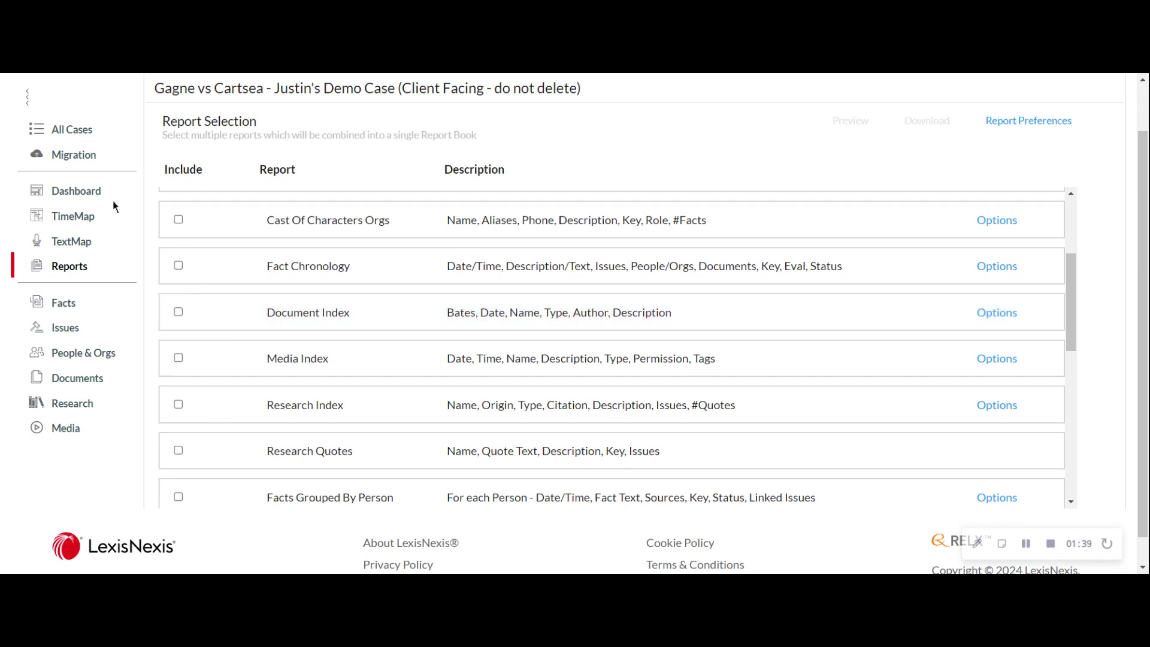
left_click(70, 195)
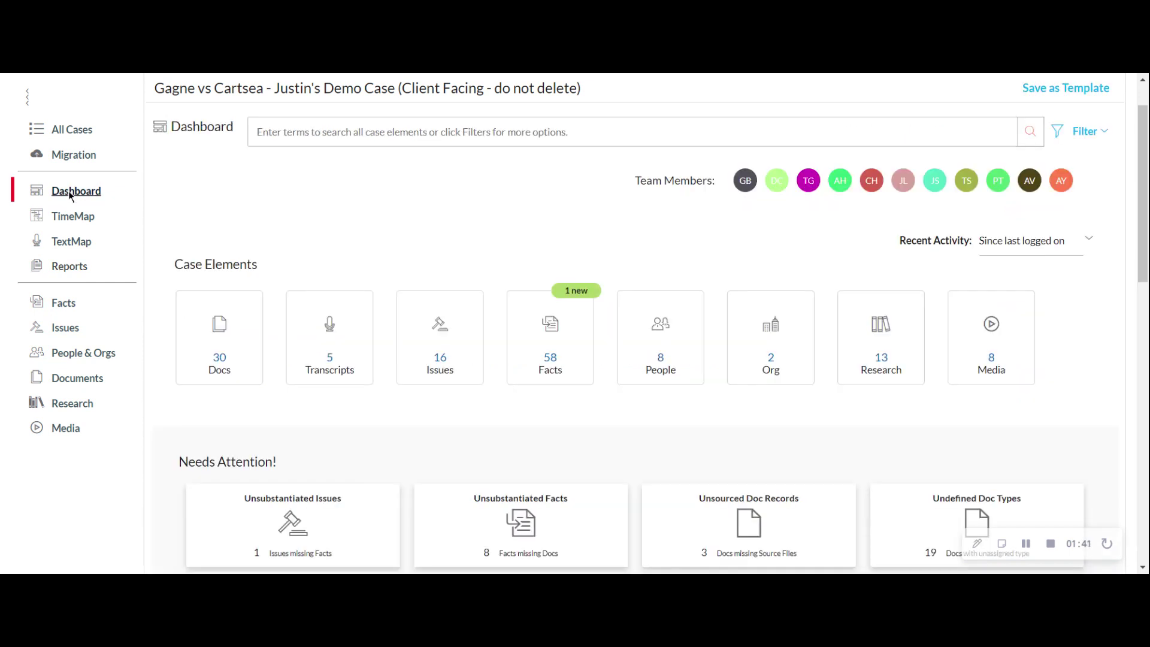